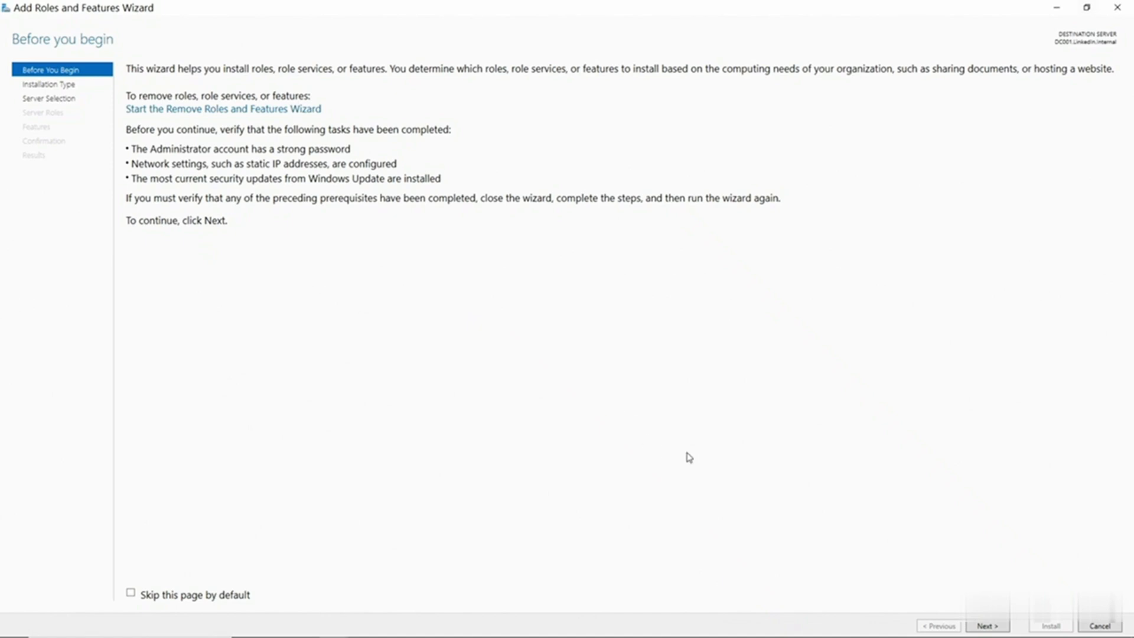
Select the Windows Server Update Services role with its required features for a role-based installation on DC001.LinkedIn.Internal.
{"action": "left_click", "coordinate": [985, 627]}
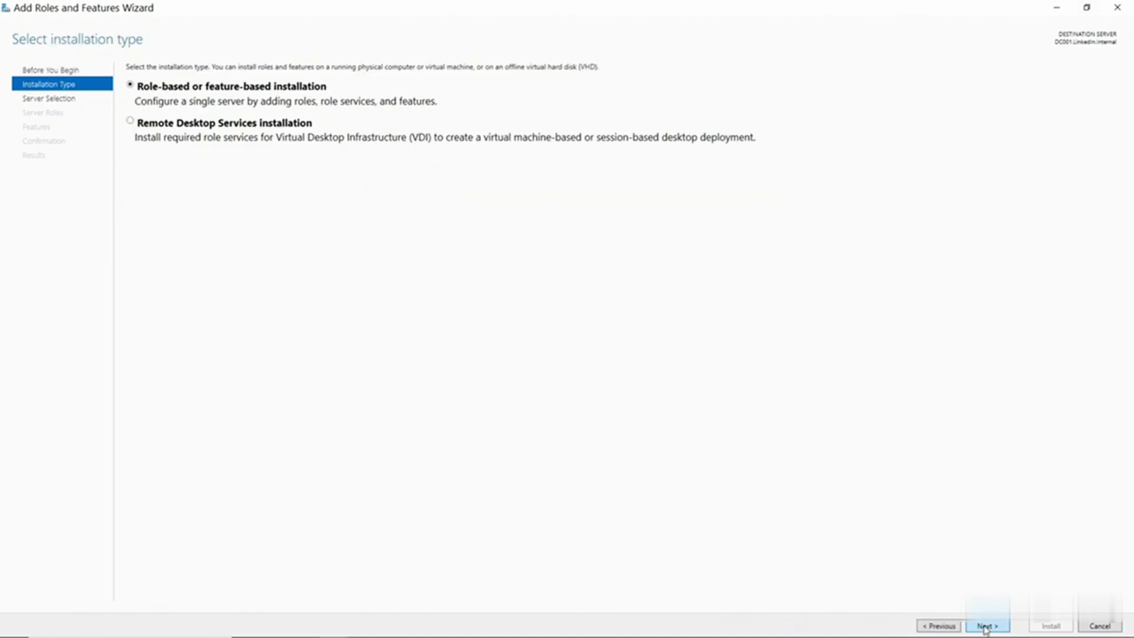
{"action": "left_click", "coordinate": [986, 627]}
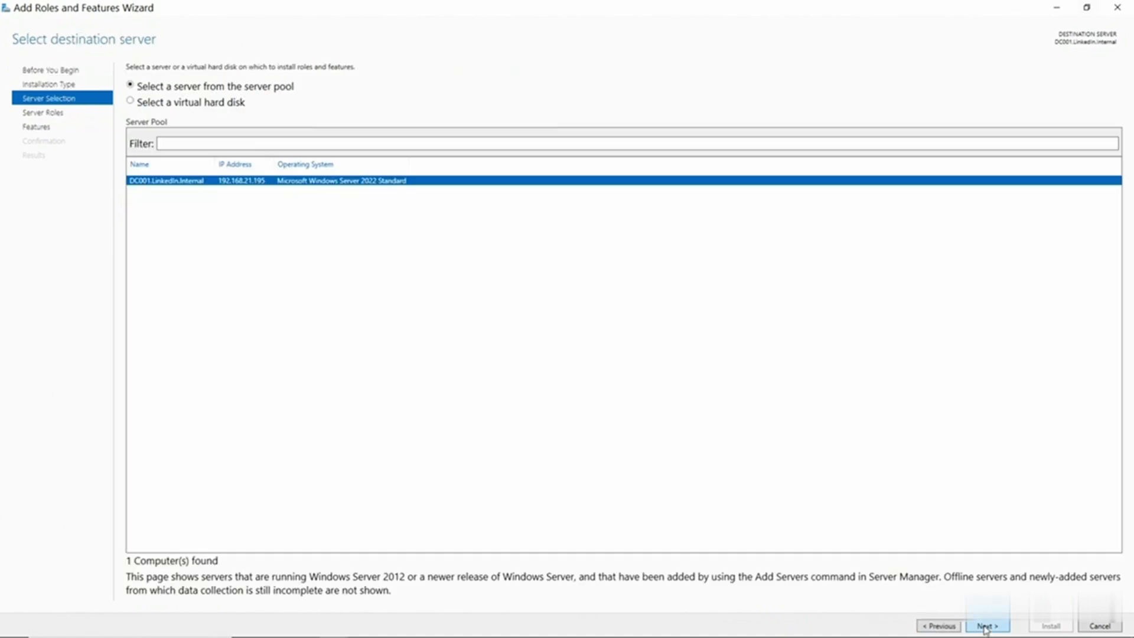
{"action": "left_click", "coordinate": [985, 627]}
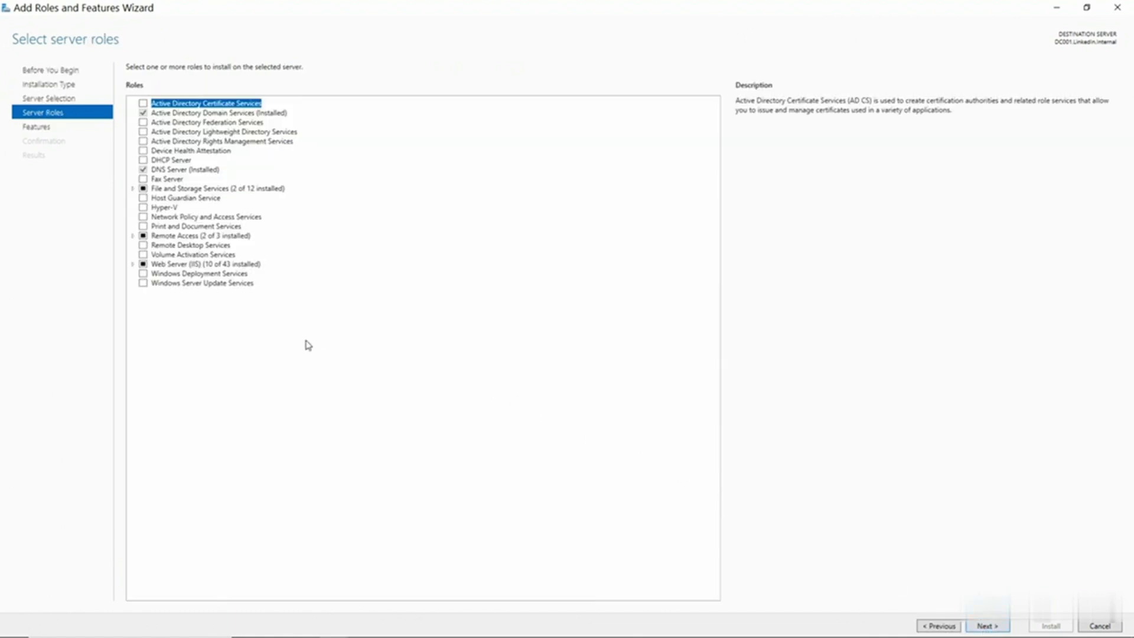
{"action": "left_click", "coordinate": [228, 285]}
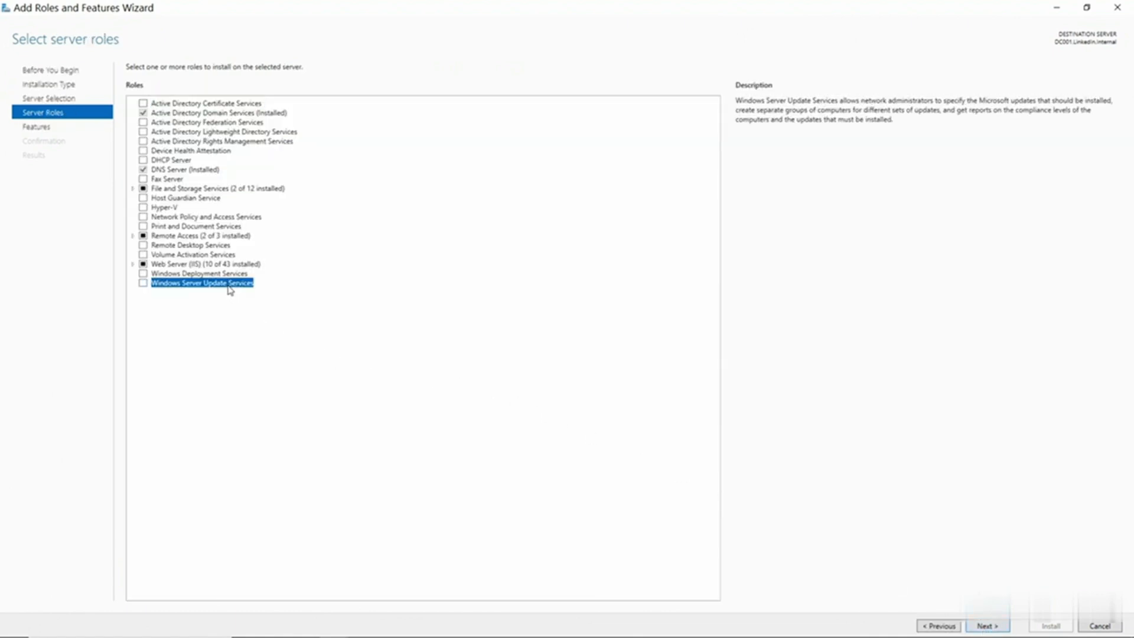
{"action": "left_click", "coordinate": [143, 283]}
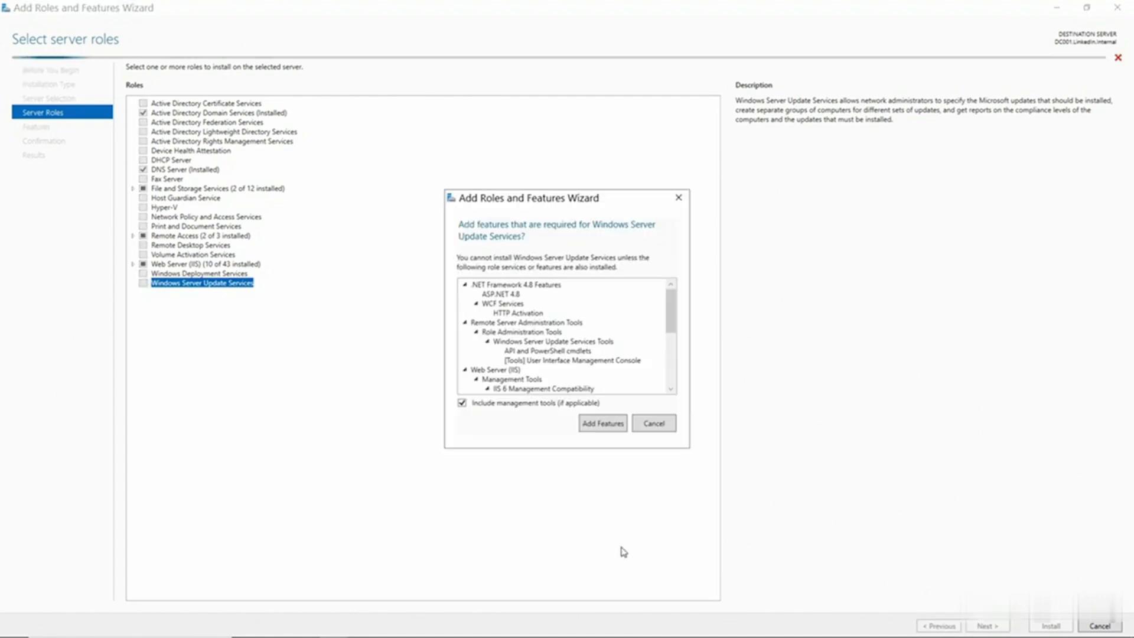
{"action": "left_click", "coordinate": [591, 425]}
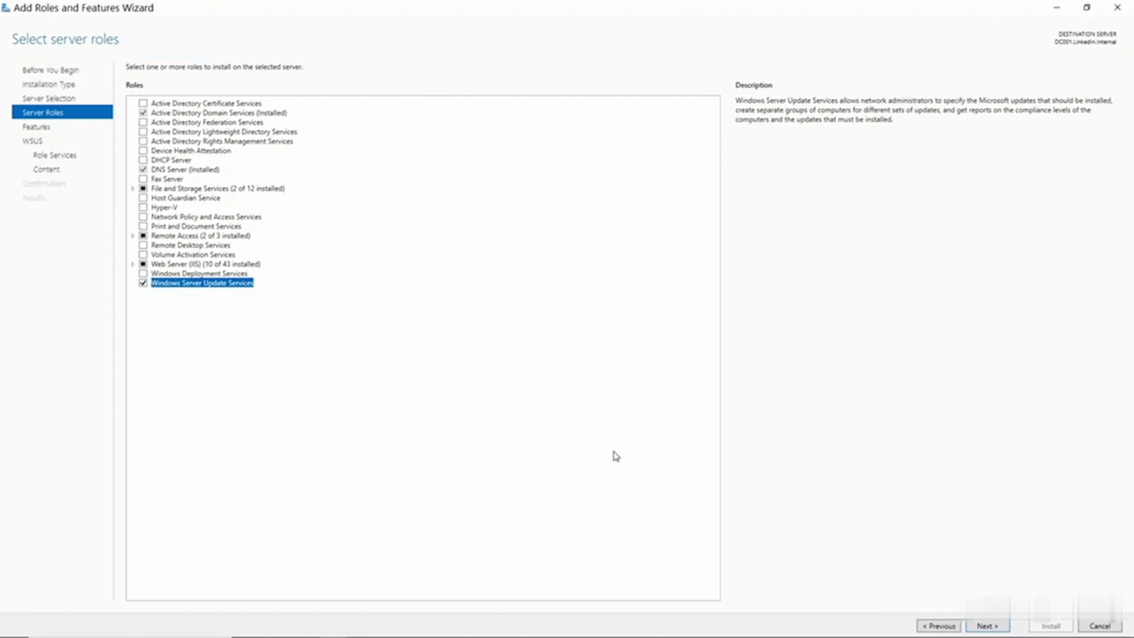
Accept the default features and keep WID Connectivity and WSUS Services as the role services.
{"action": "left_click", "coordinate": [987, 626]}
{"action": "left_click", "coordinate": [987, 626]}
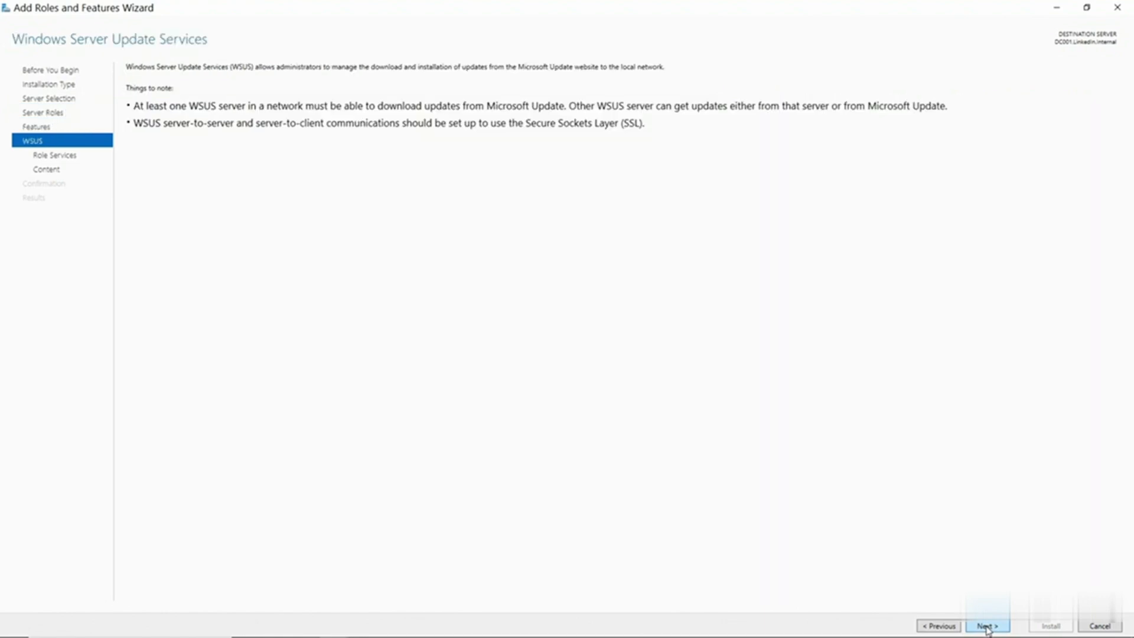
{"action": "left_click", "coordinate": [987, 626]}
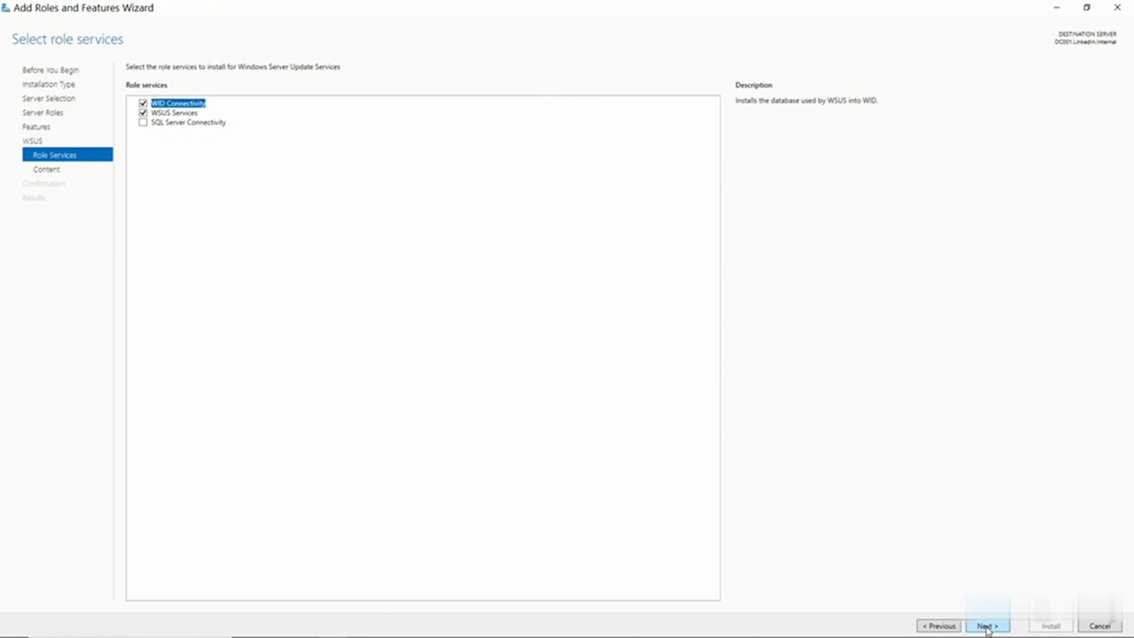
{"action": "left_click", "coordinate": [986, 627]}
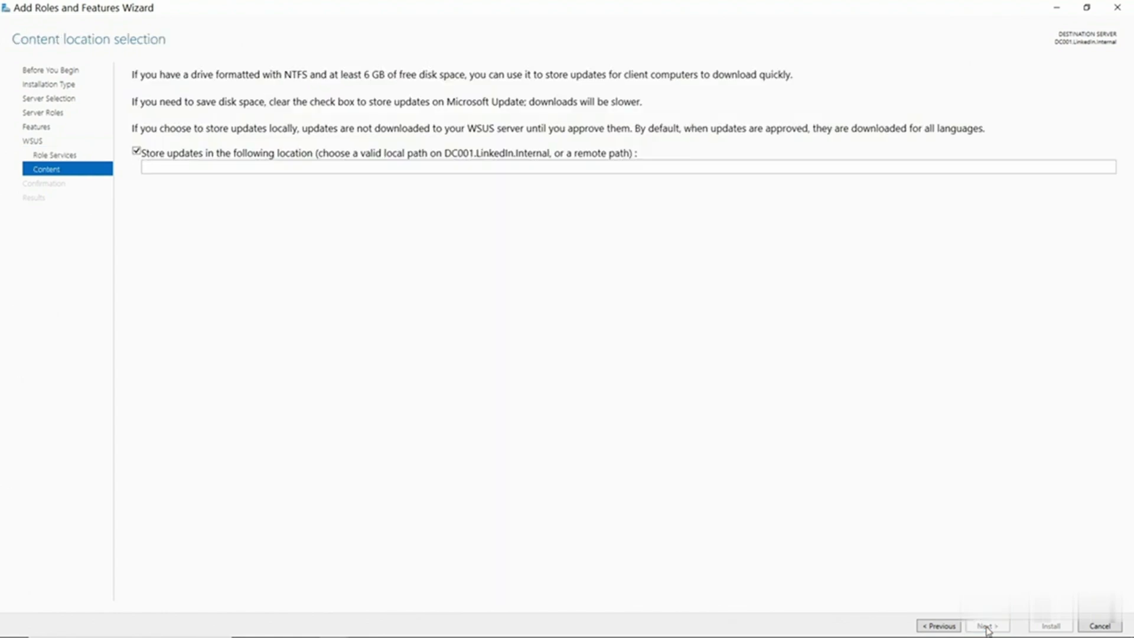
Set c:\updates as the update storage location, install the role and close the wizard once installation completes.
{"action": "left_click", "coordinate": [331, 167]}
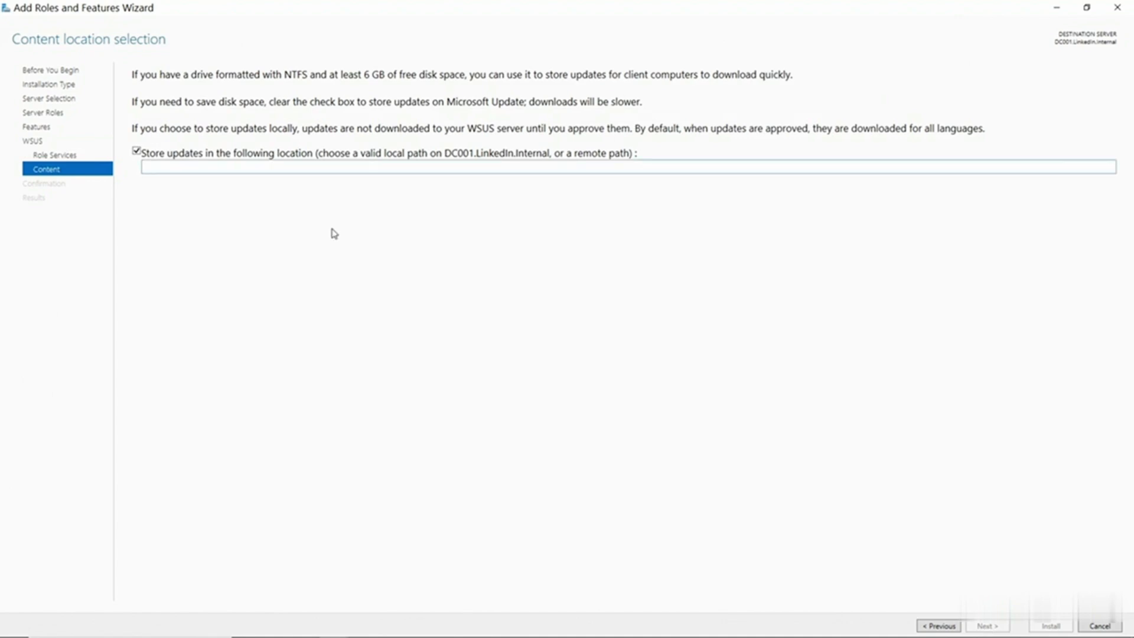
{"action": "type", "text": "C:\\updates"}
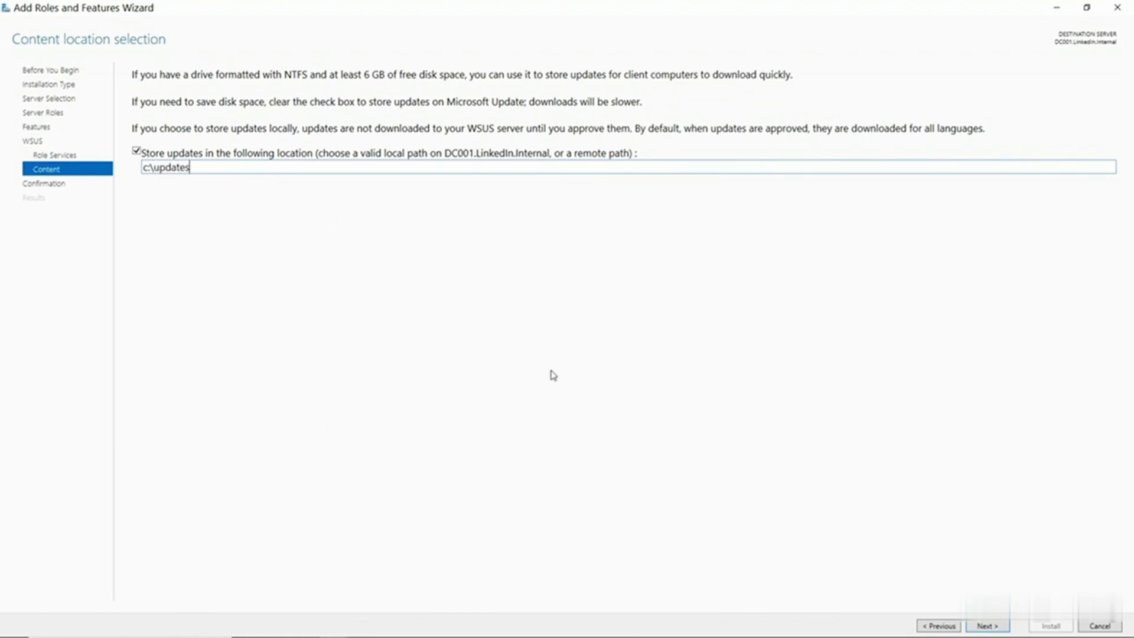
{"action": "left_click", "coordinate": [986, 625]}
{"action": "left_click", "coordinate": [1043, 626]}
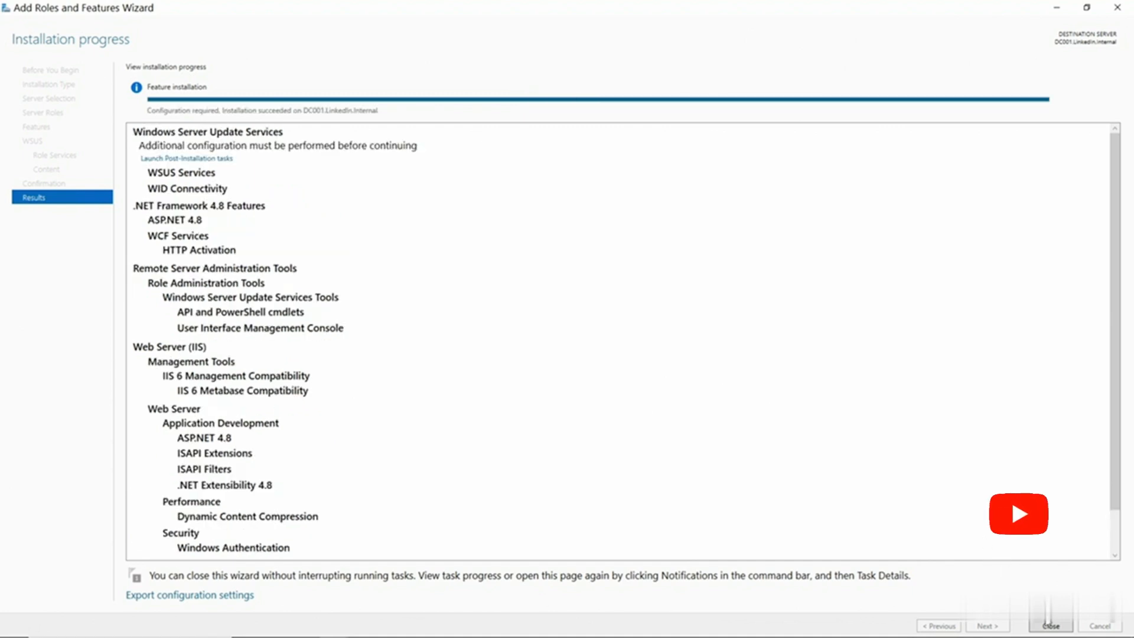
{"action": "left_click", "coordinate": [1049, 627]}
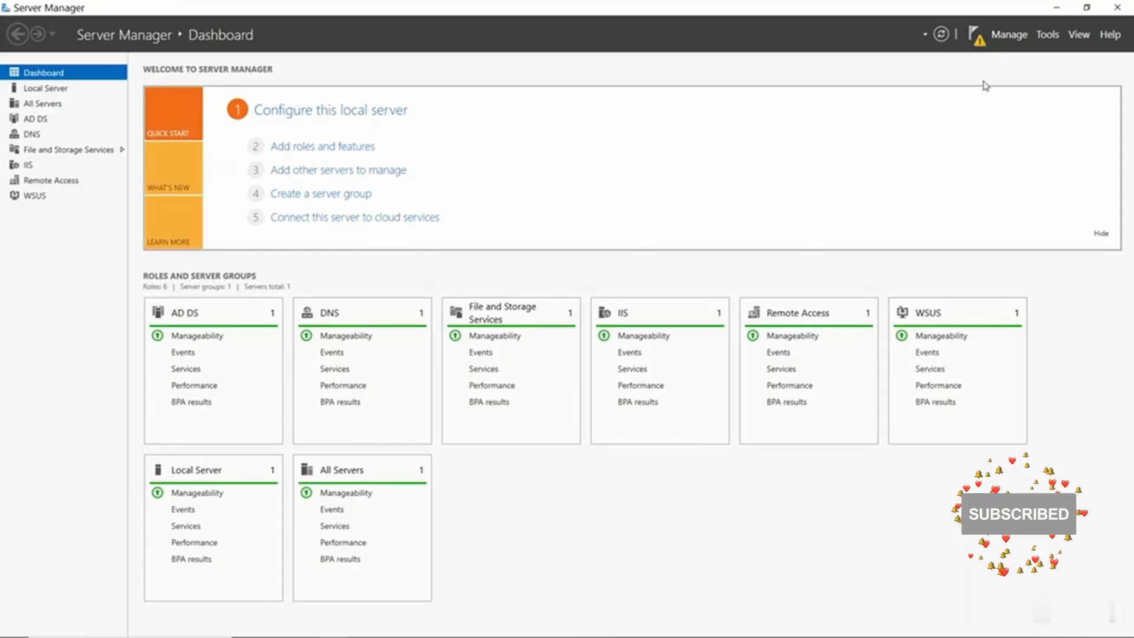
Launch the WSUS post-installation tasks and accept joining the Microsoft Update Improvement Program in the configuration wizard.
{"action": "left_click", "coordinate": [978, 40]}
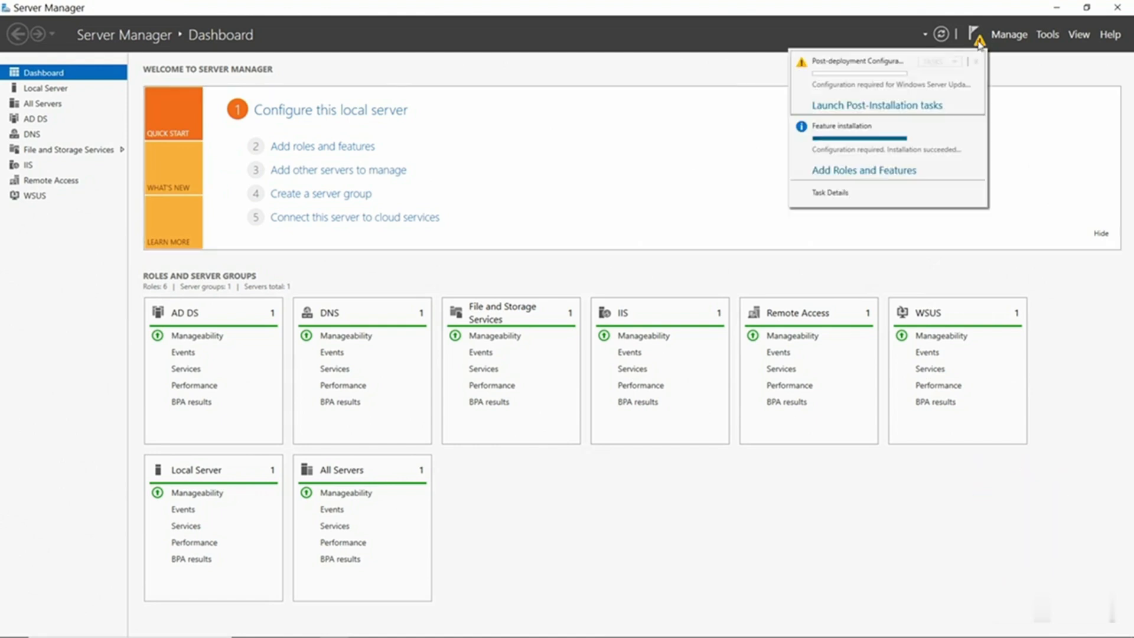
{"action": "left_click", "coordinate": [896, 107]}
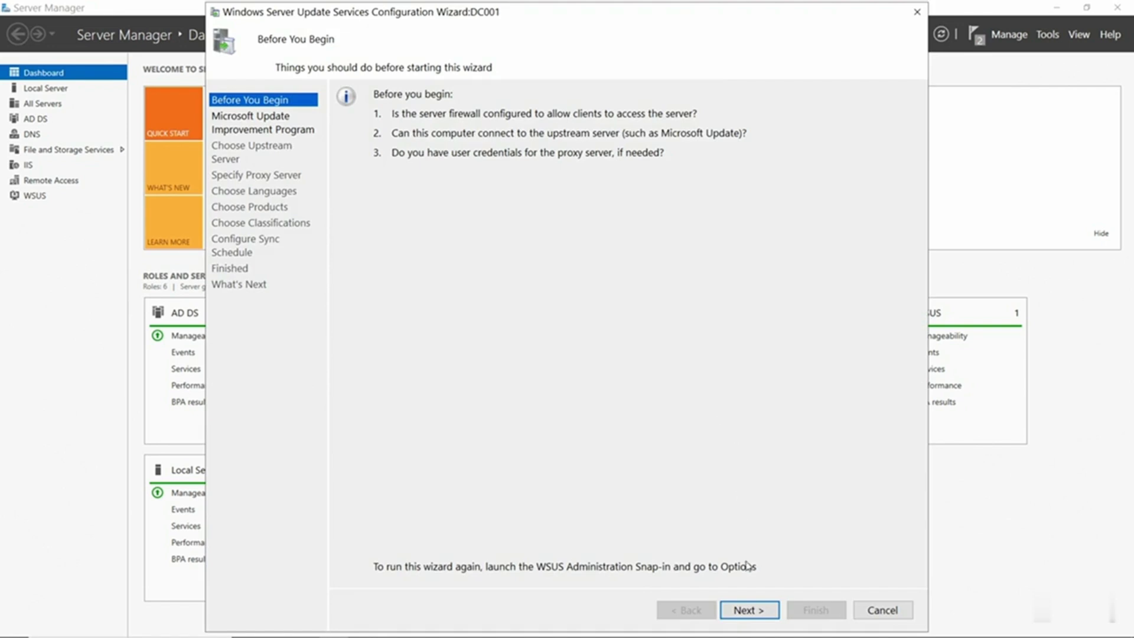
{"action": "left_click", "coordinate": [749, 613]}
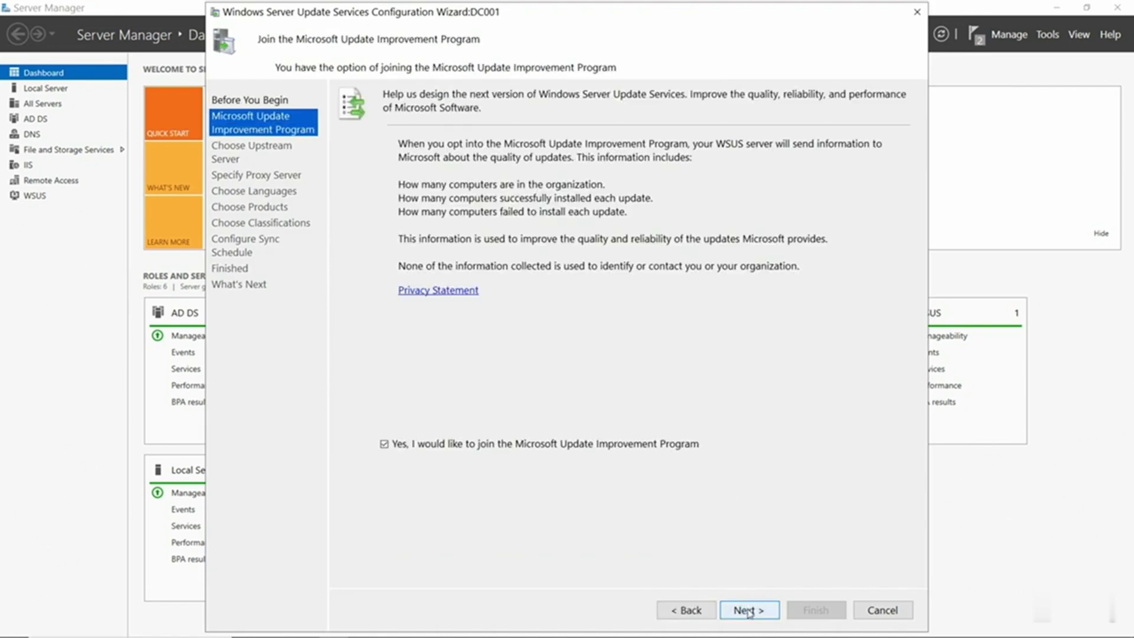
{"action": "left_click", "coordinate": [749, 611]}
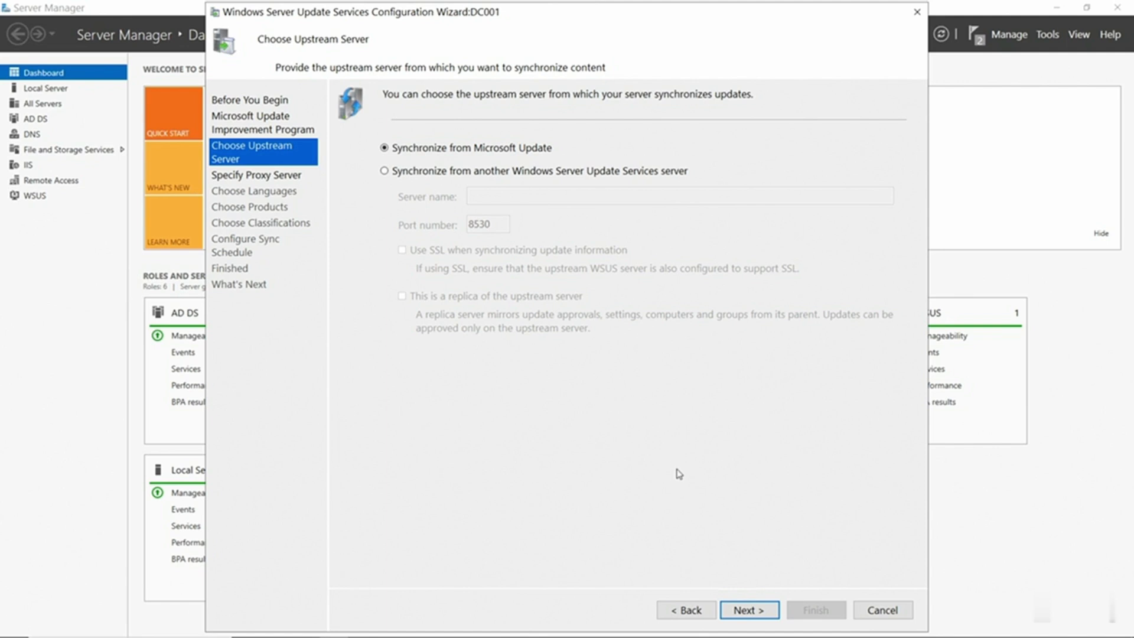
Choose Synchronize from Microsoft Update as the upstream source and leave the proxy server unused.
{"action": "left_click", "coordinate": [547, 175]}
{"action": "left_click", "coordinate": [520, 155]}
{"action": "left_click", "coordinate": [749, 611]}
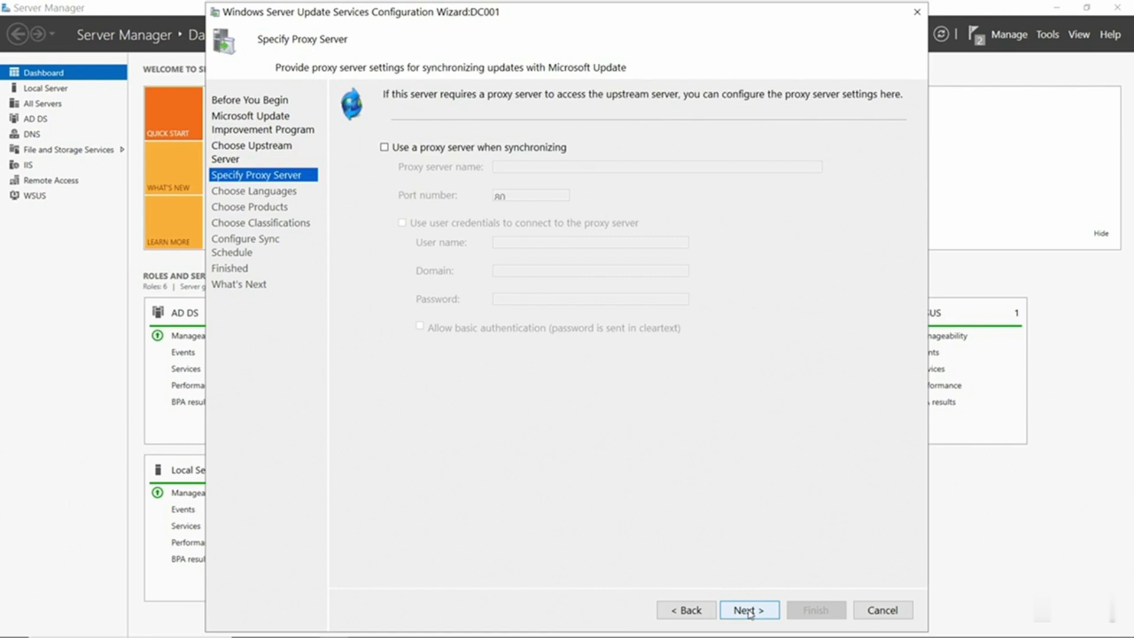
{"action": "left_click", "coordinate": [748, 611]}
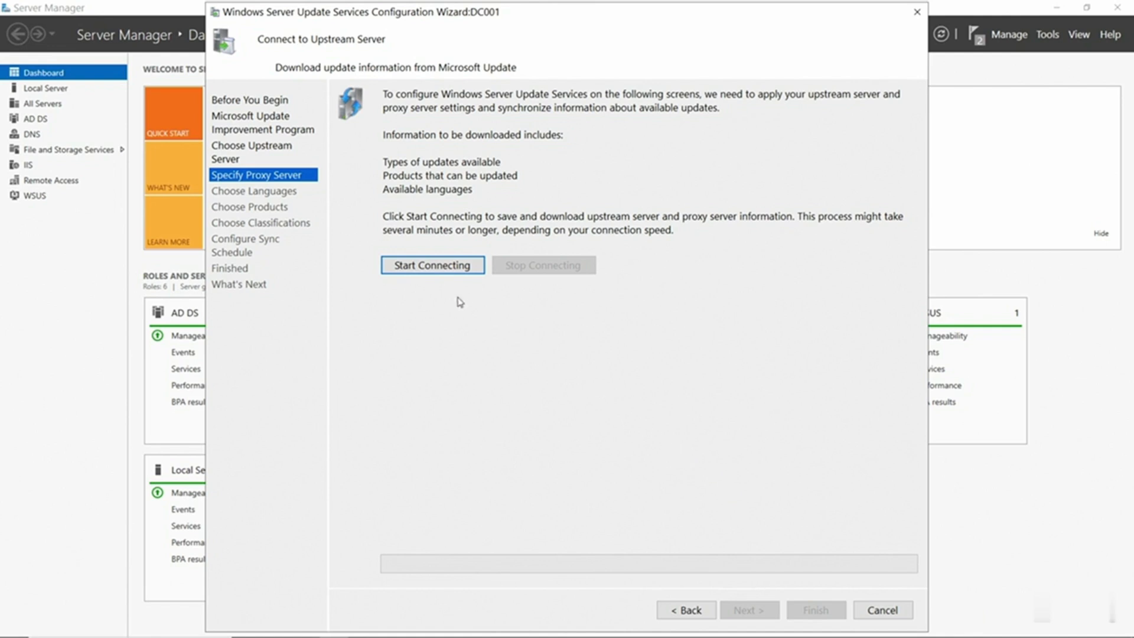
Connect to the upstream server to download update information and keep English as the only update language.
{"action": "left_click", "coordinate": [428, 266]}
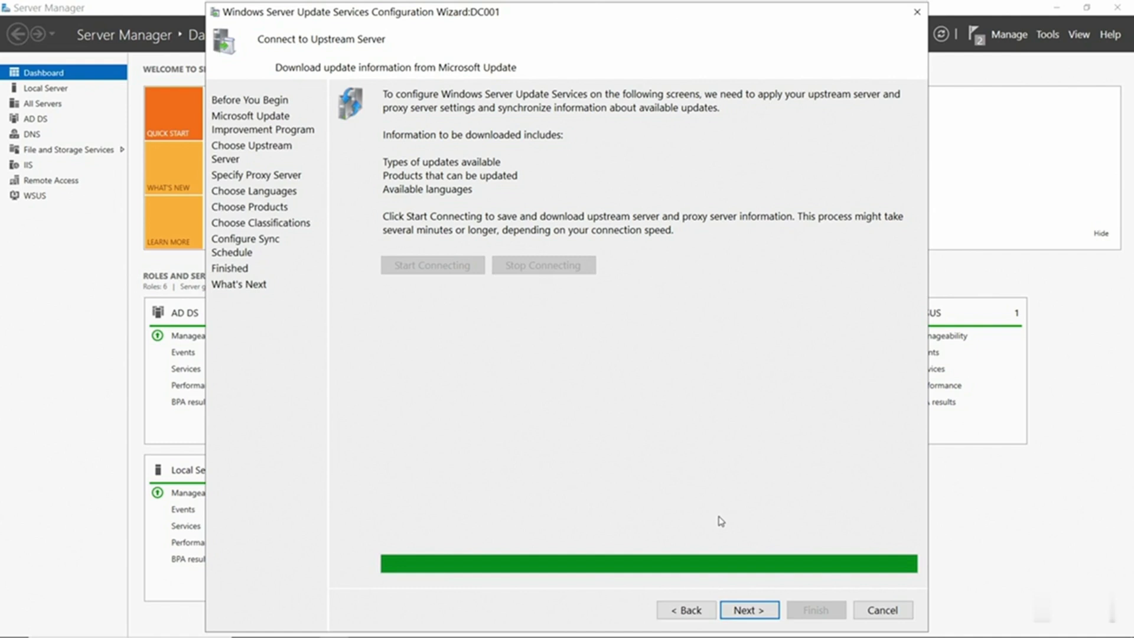
{"action": "left_click", "coordinate": [741, 612]}
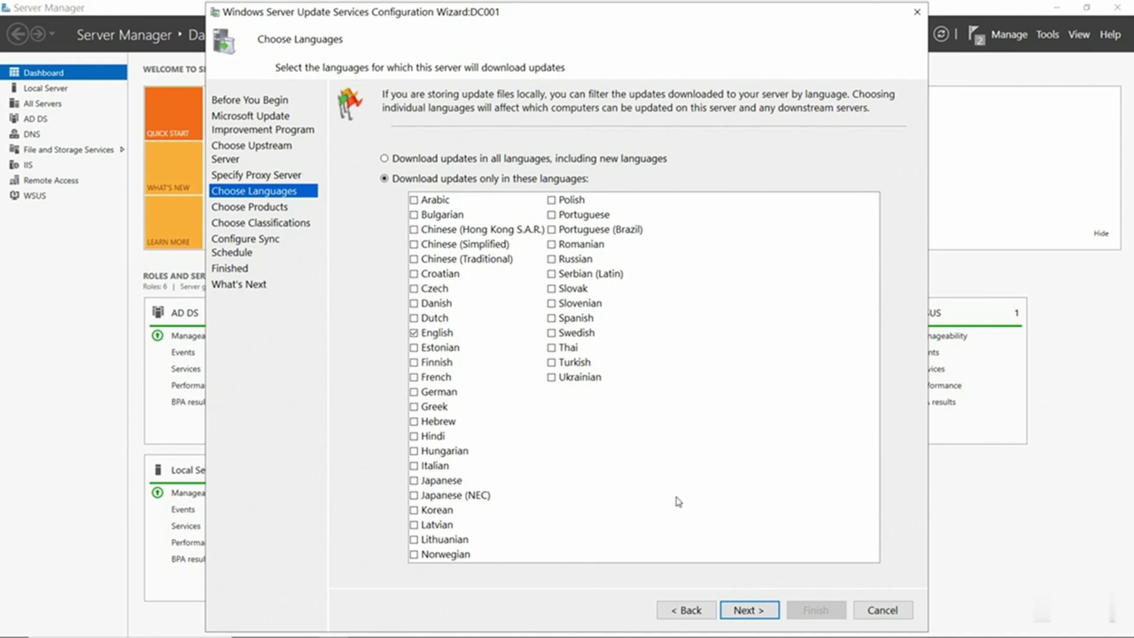
{"action": "left_click", "coordinate": [745, 615]}
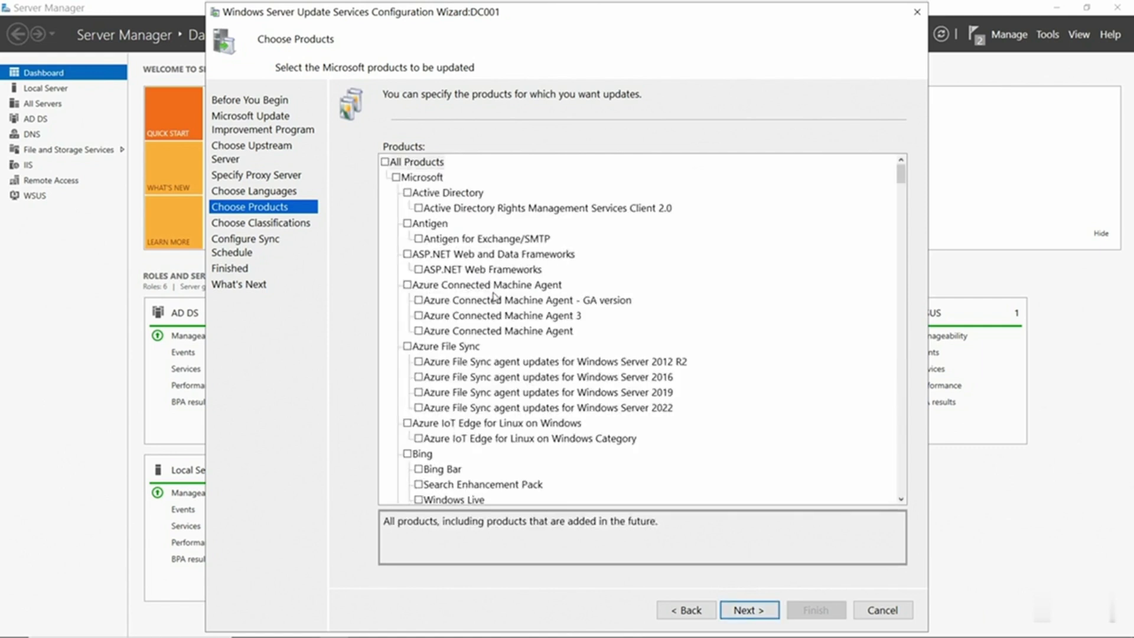
Deselect the entire Windows category in the list of products to update.
{"action": "scroll", "coordinate": [494, 297], "scroll_direction": "down", "scroll_amount": 5}
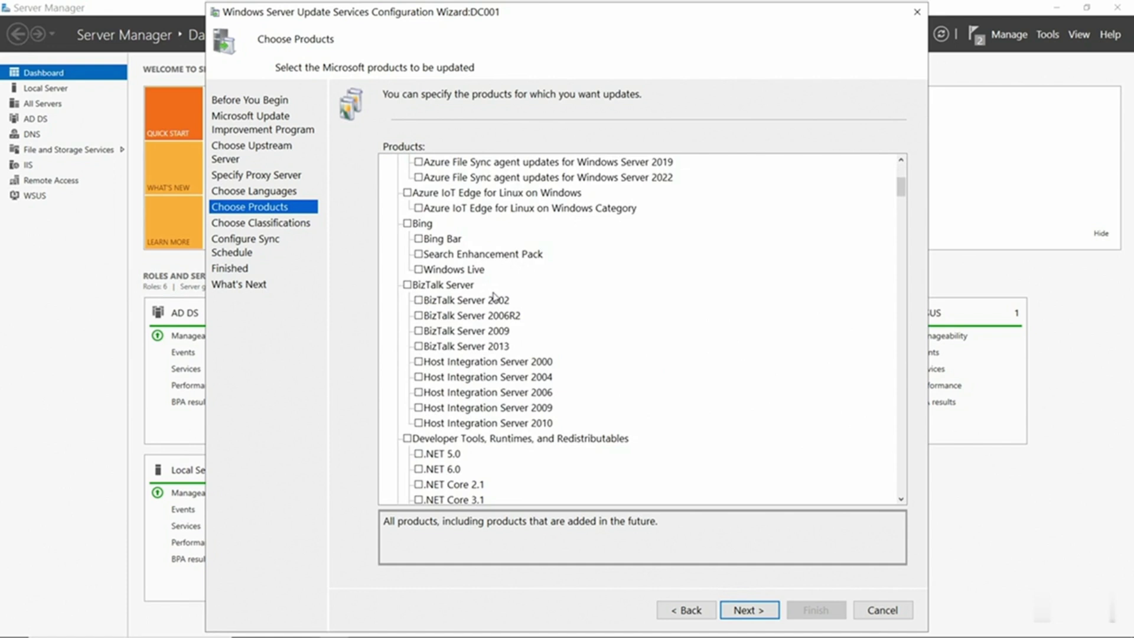
{"action": "scroll", "coordinate": [495, 297], "scroll_direction": "down", "scroll_amount": 20}
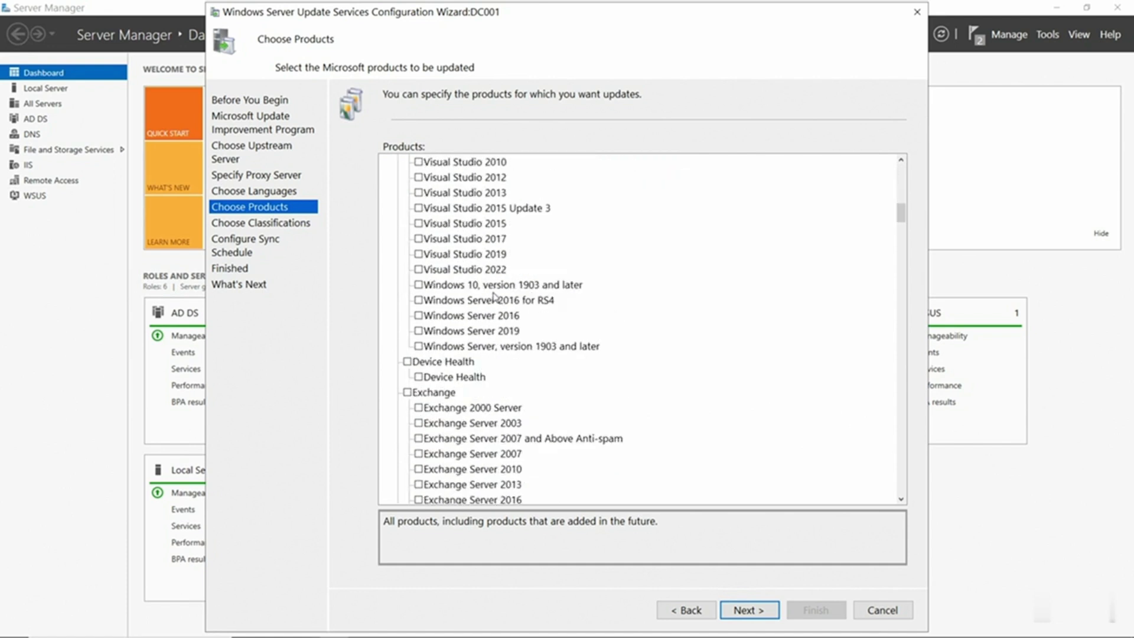
{"action": "scroll", "coordinate": [495, 297], "scroll_direction": "down", "scroll_amount": 20}
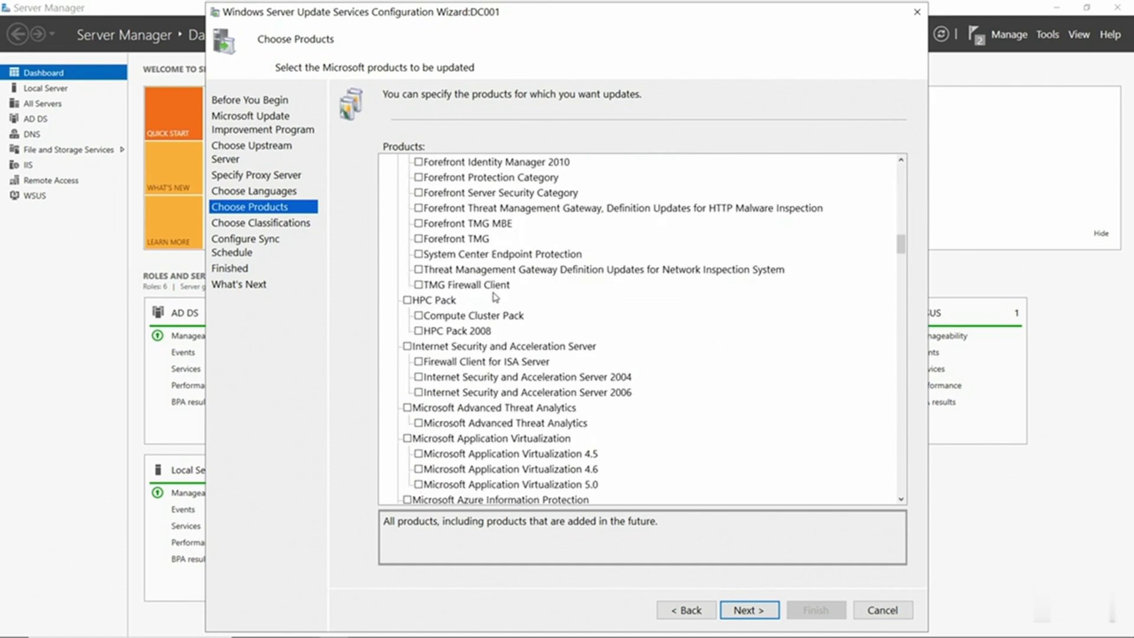
{"action": "scroll", "coordinate": [495, 297], "scroll_direction": "down", "scroll_amount": 15}
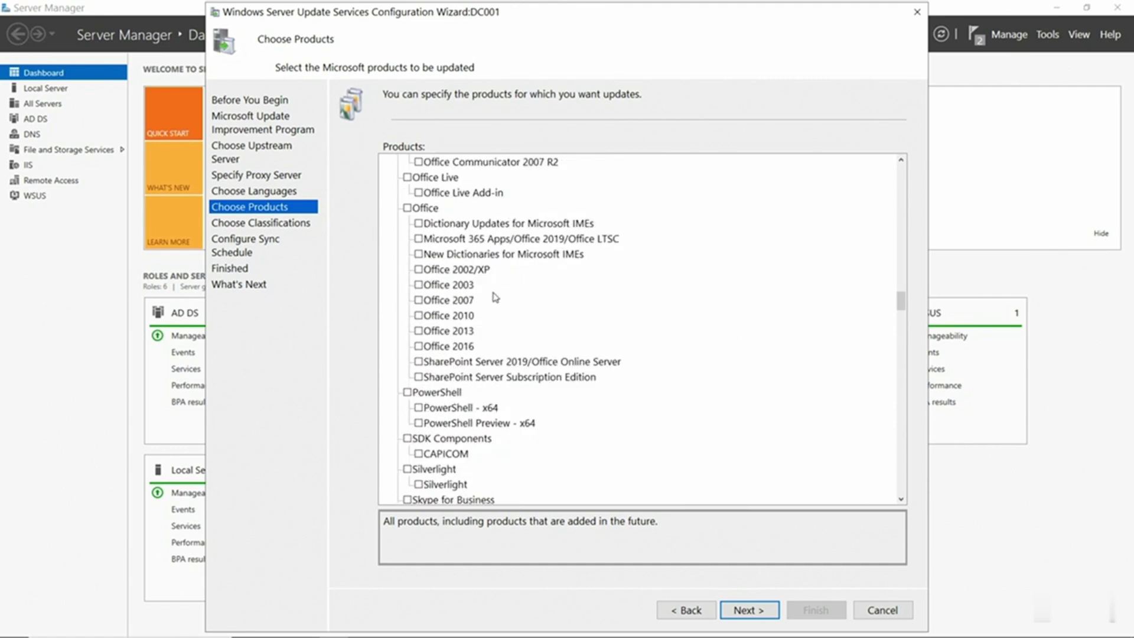
{"action": "scroll", "coordinate": [495, 297], "scroll_direction": "down", "scroll_amount": 8}
{"action": "scroll", "coordinate": [495, 297], "scroll_direction": "down", "scroll_amount": 12}
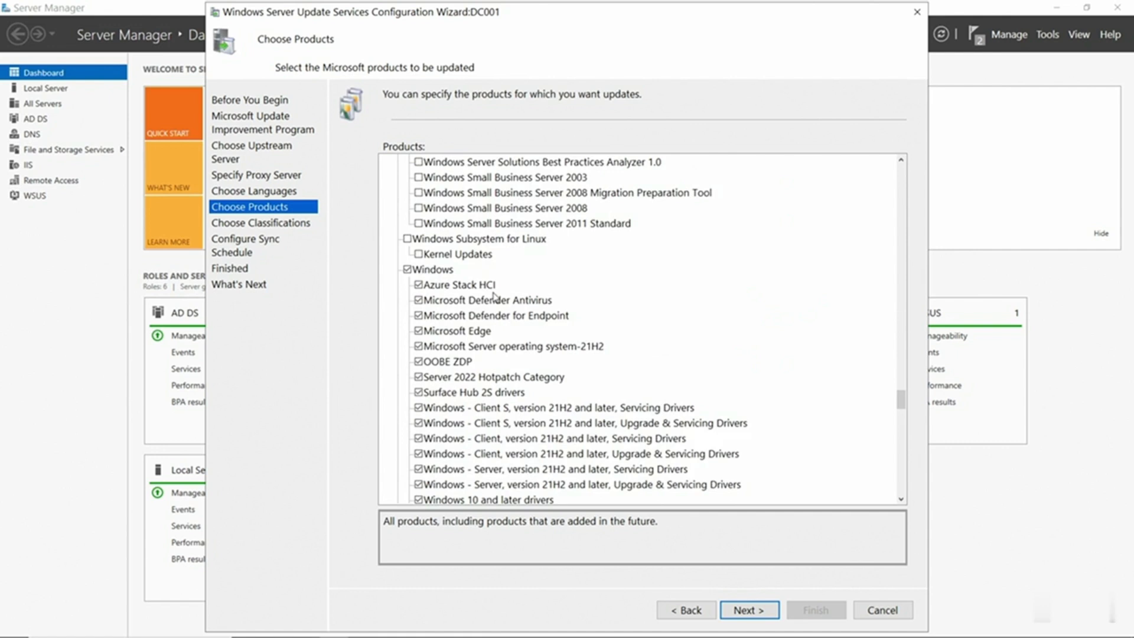
{"action": "left_click", "coordinate": [408, 270]}
Select Windows 11 as the product to update and accept the product selection.
{"action": "scroll", "coordinate": [550, 339], "scroll_direction": "down", "scroll_amount": 6}
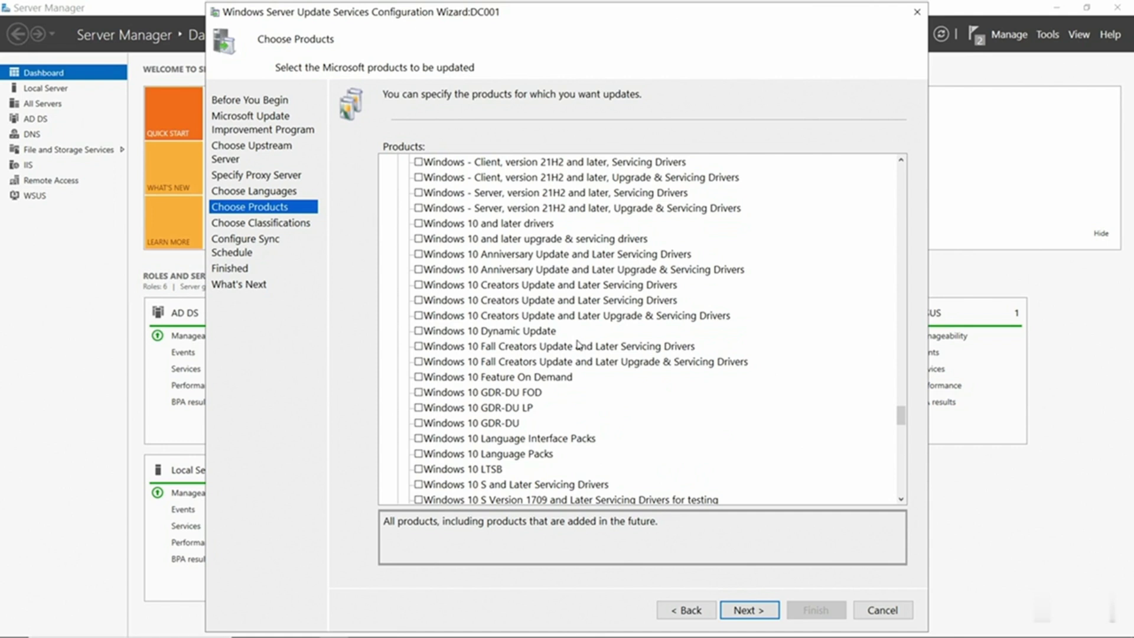
{"action": "scroll", "coordinate": [578, 346], "scroll_direction": "down", "scroll_amount": 10}
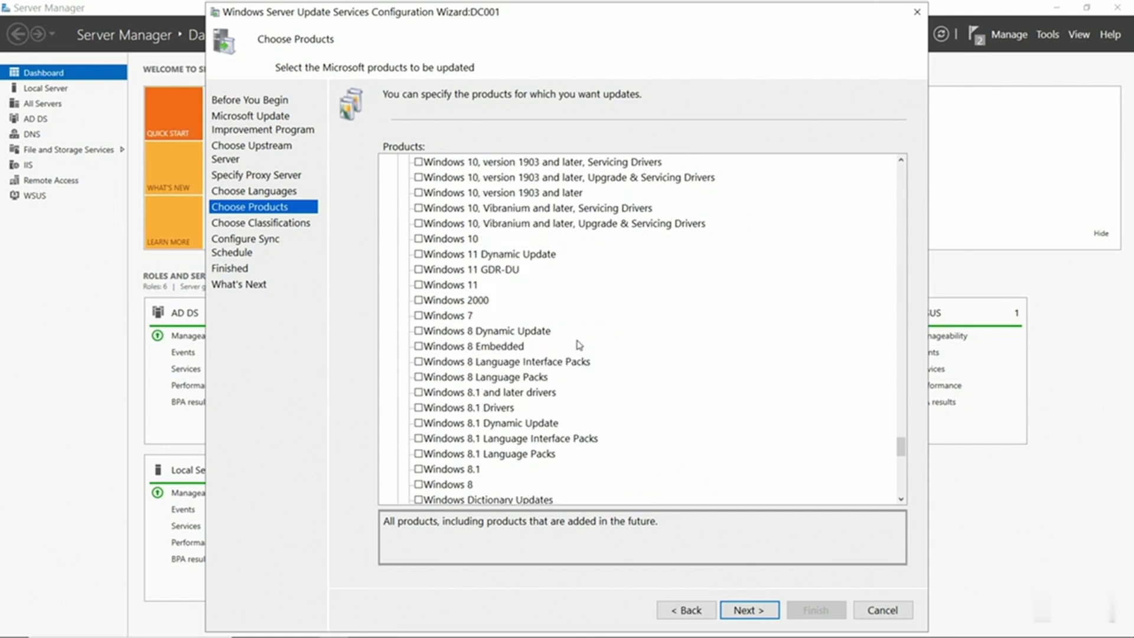
{"action": "left_click", "coordinate": [420, 285]}
{"action": "left_click", "coordinate": [748, 610]}
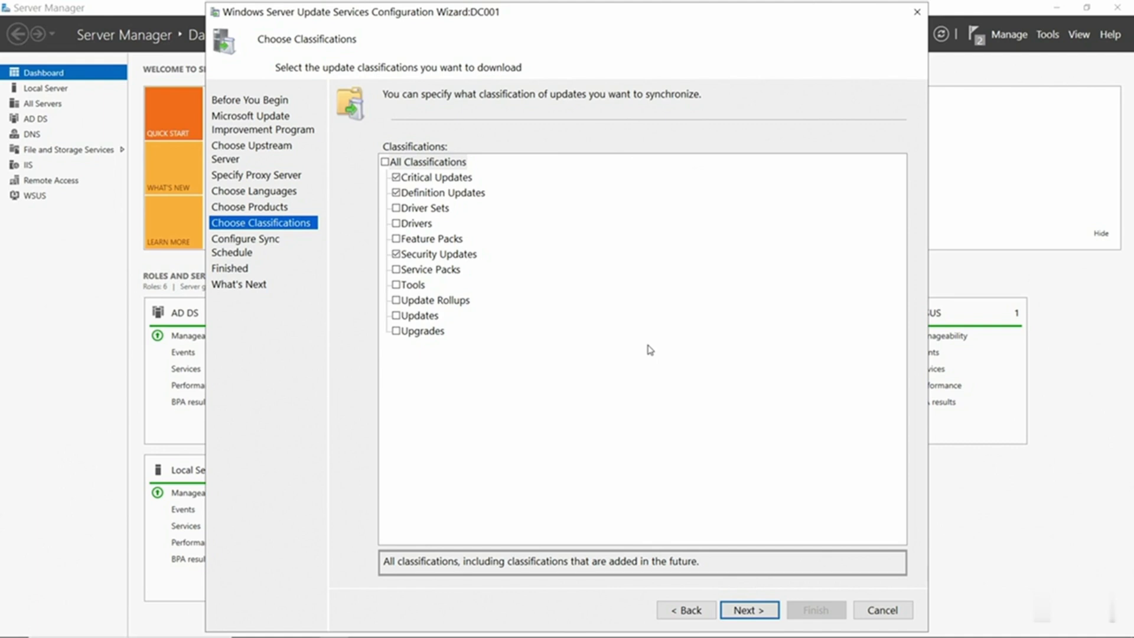
Deselect Definition Updates and Security Updates, keeping only the Critical Updates classification.
{"action": "left_click", "coordinate": [396, 193]}
{"action": "left_click", "coordinate": [396, 254]}
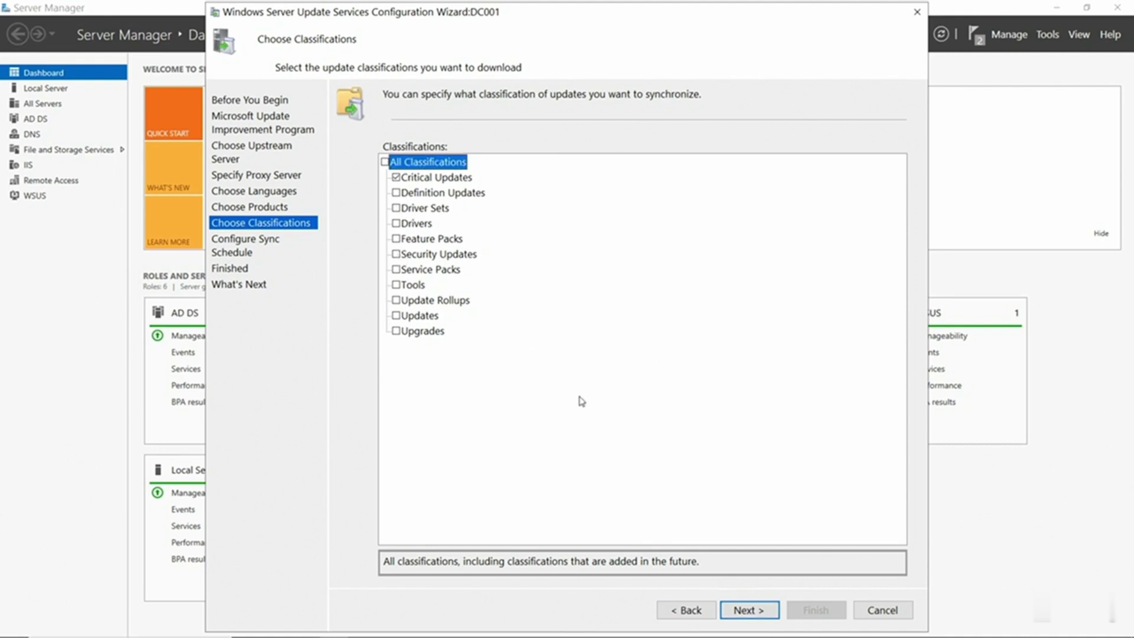
{"action": "left_click", "coordinate": [744, 611]}
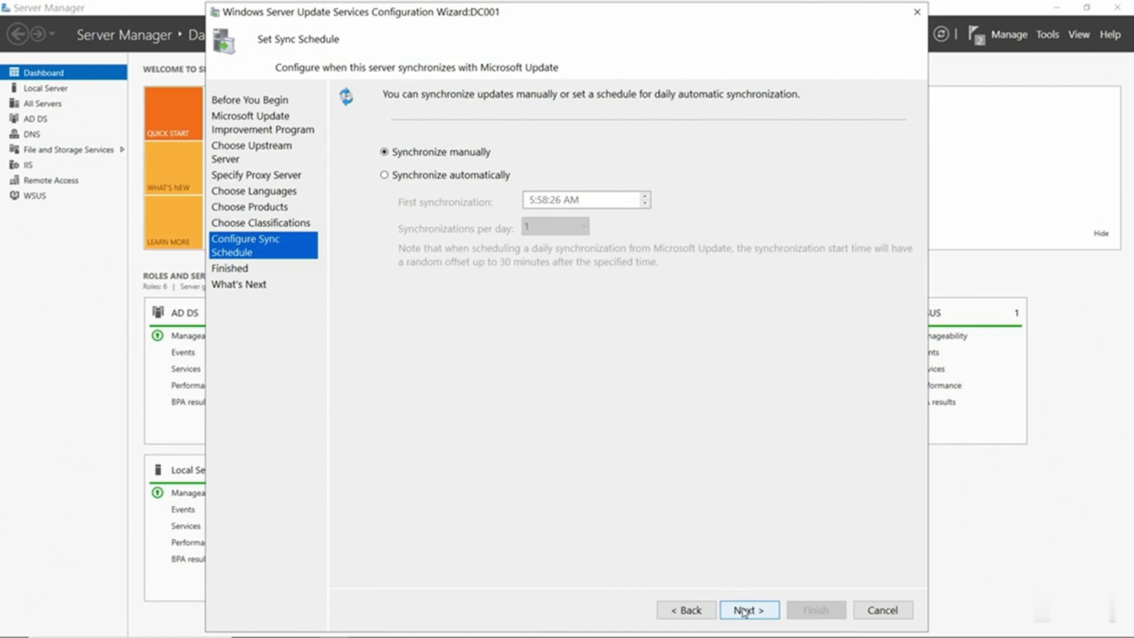
Keep manual synchronization, enable Begin initial synchronization and finish the WSUS configuration wizard.
{"action": "left_click", "coordinate": [743, 611]}
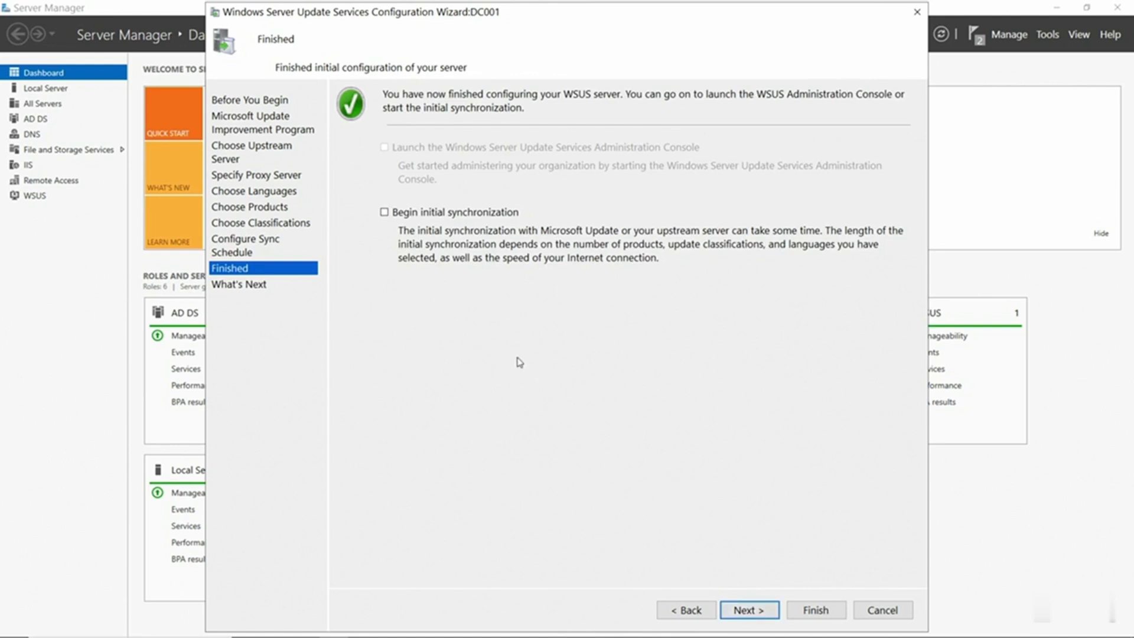
{"action": "left_click", "coordinate": [384, 213]}
{"action": "left_click", "coordinate": [731, 611]}
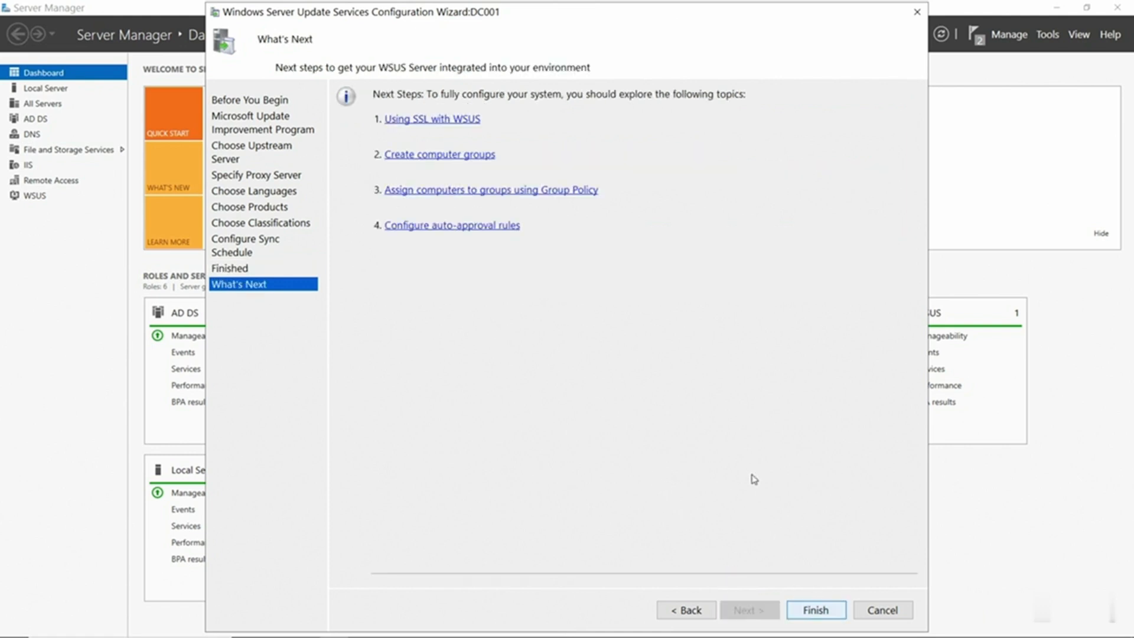
{"action": "key", "text": "Return"}
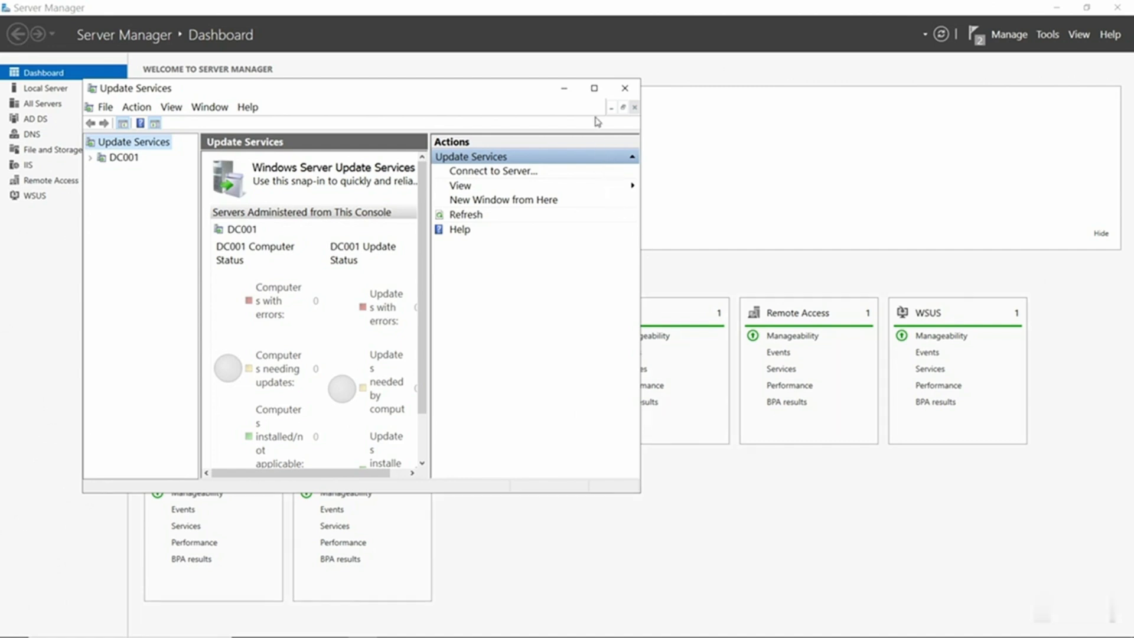
Maximize the Update Services console and open the All Updates view under server DC001.
{"action": "left_click", "coordinate": [594, 89]}
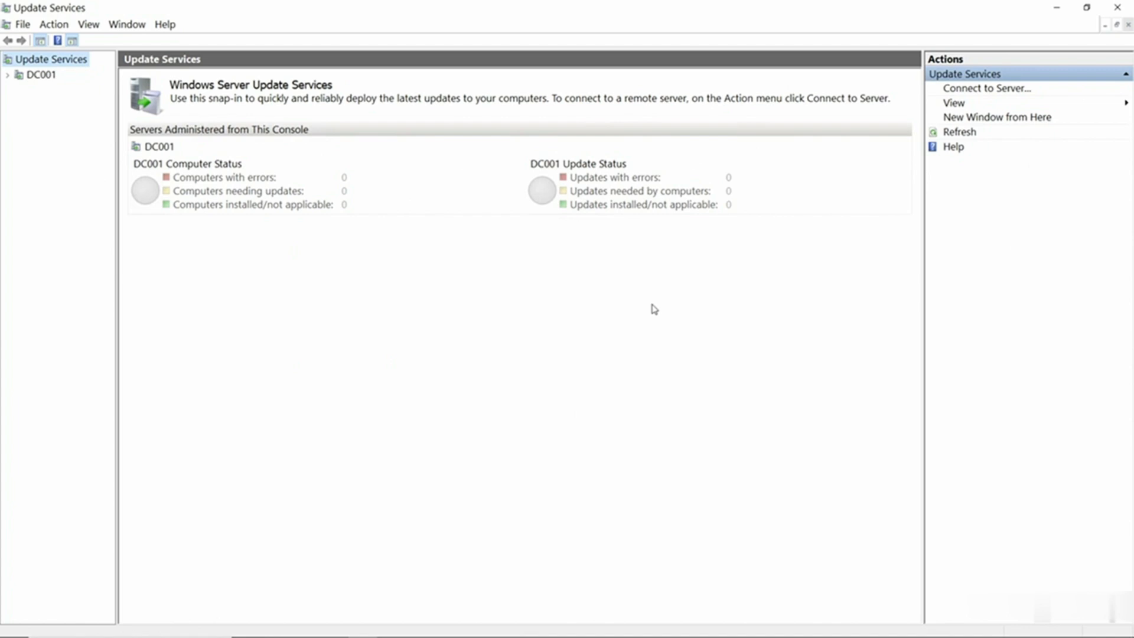
{"action": "left_click", "coordinate": [37, 75]}
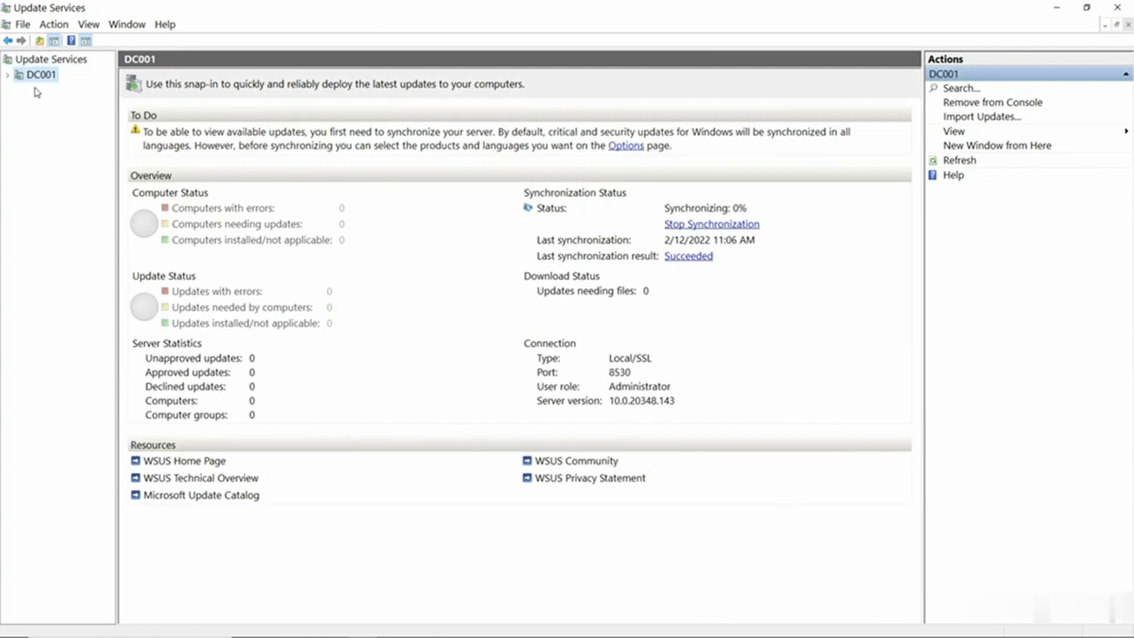
{"action": "left_click", "coordinate": [9, 75]}
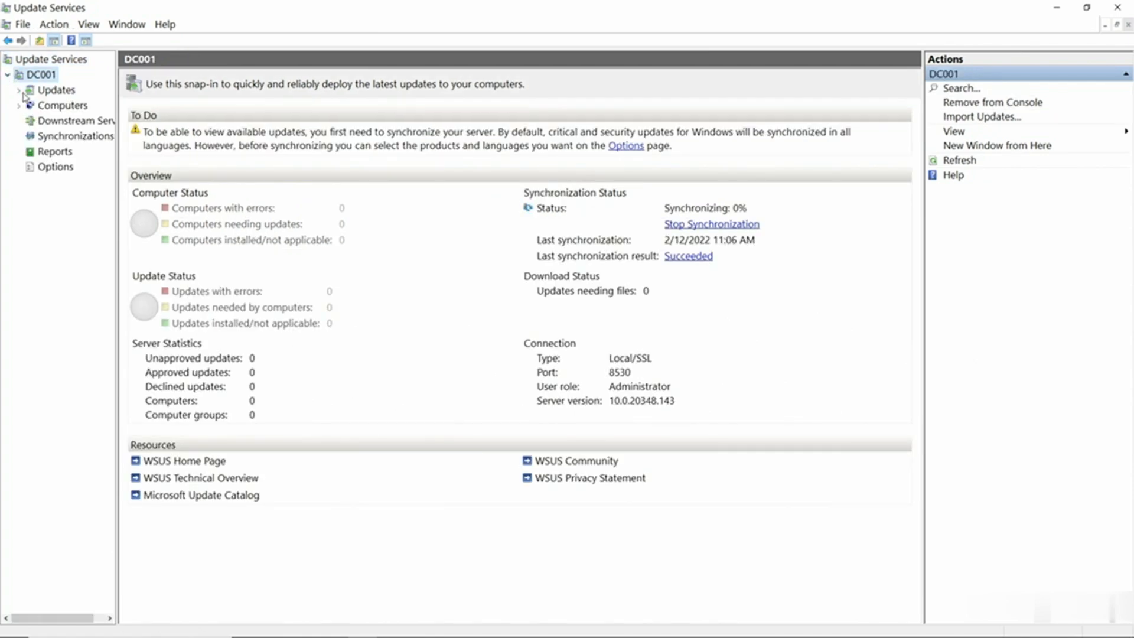
{"action": "left_click", "coordinate": [20, 91]}
{"action": "left_click", "coordinate": [63, 106]}
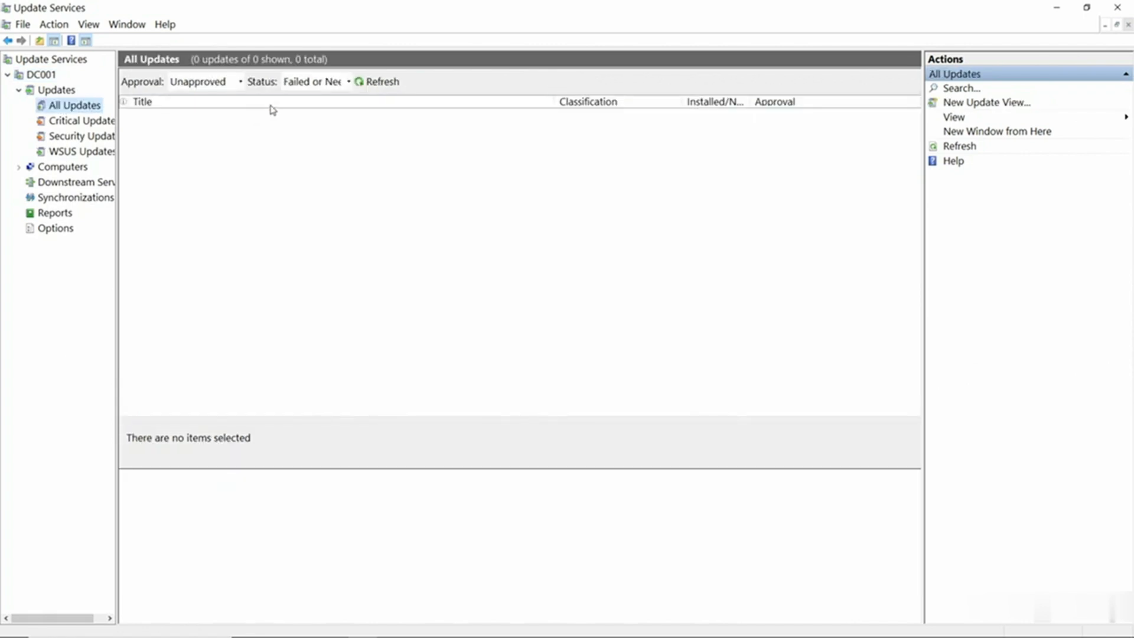
Filter the All Updates list to approval Any Except Declined and status Any.
{"action": "left_click", "coordinate": [240, 82]}
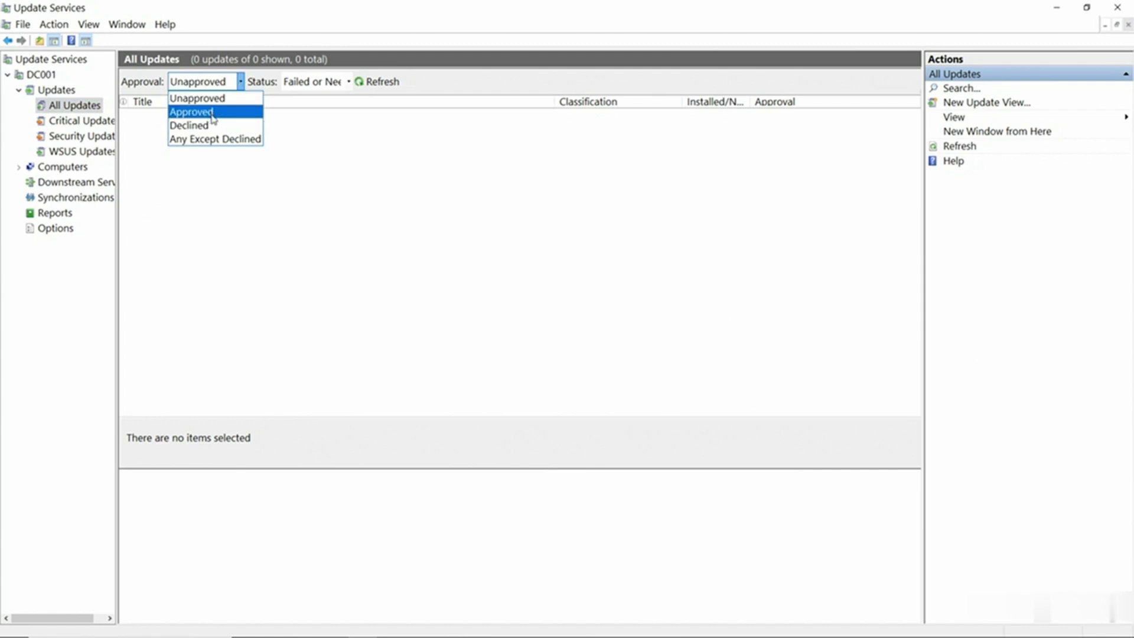
{"action": "left_click", "coordinate": [208, 141]}
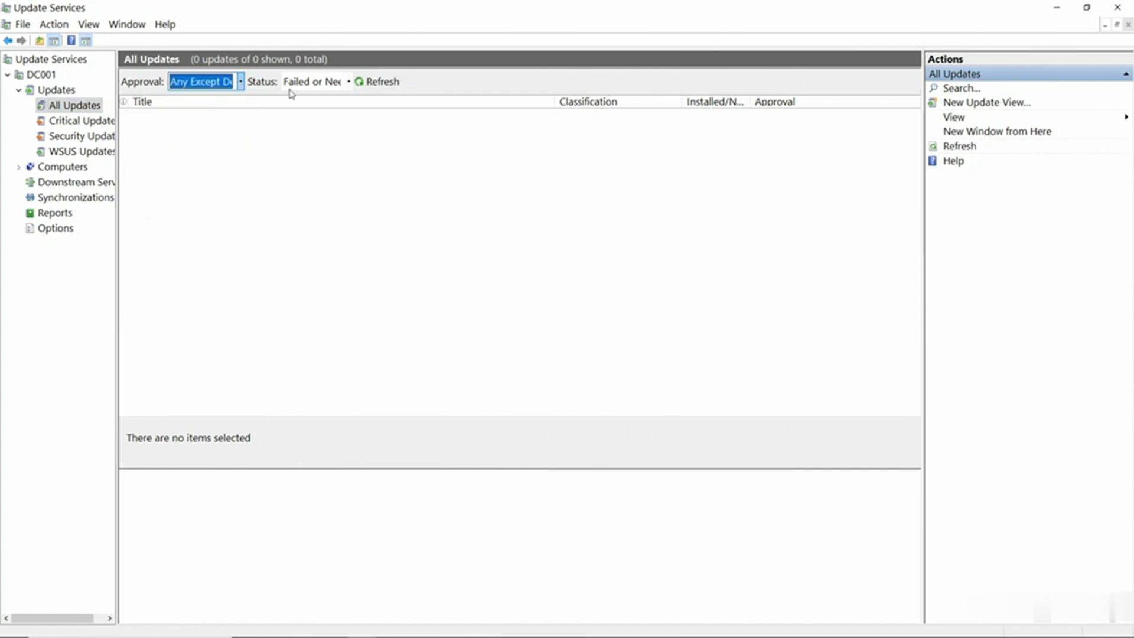
{"action": "left_click", "coordinate": [348, 83]}
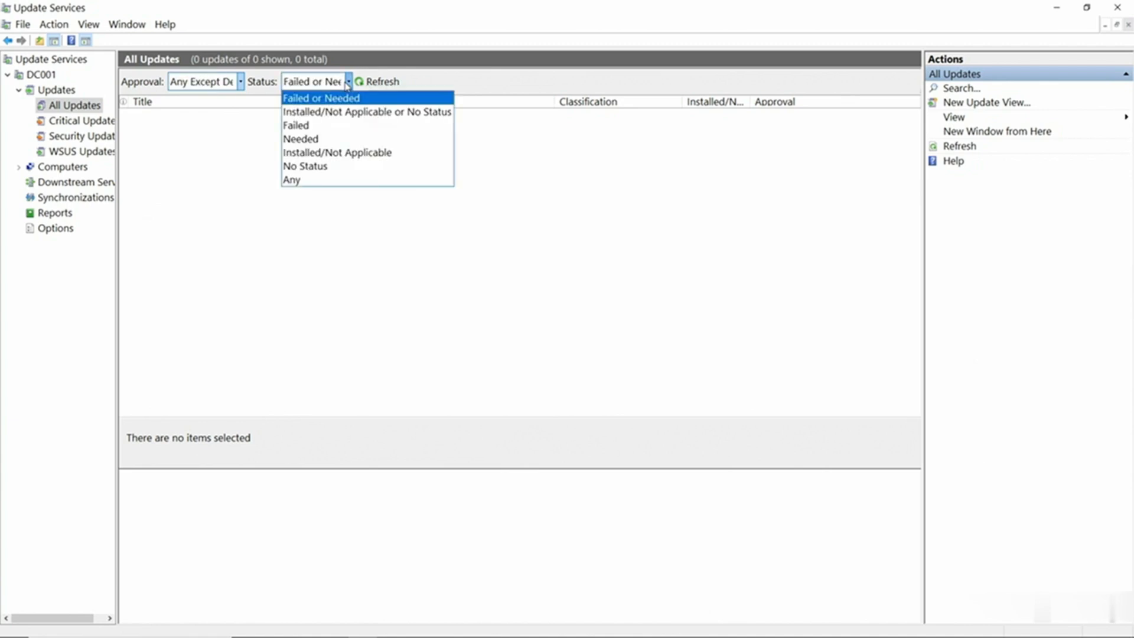
{"action": "left_click", "coordinate": [303, 180]}
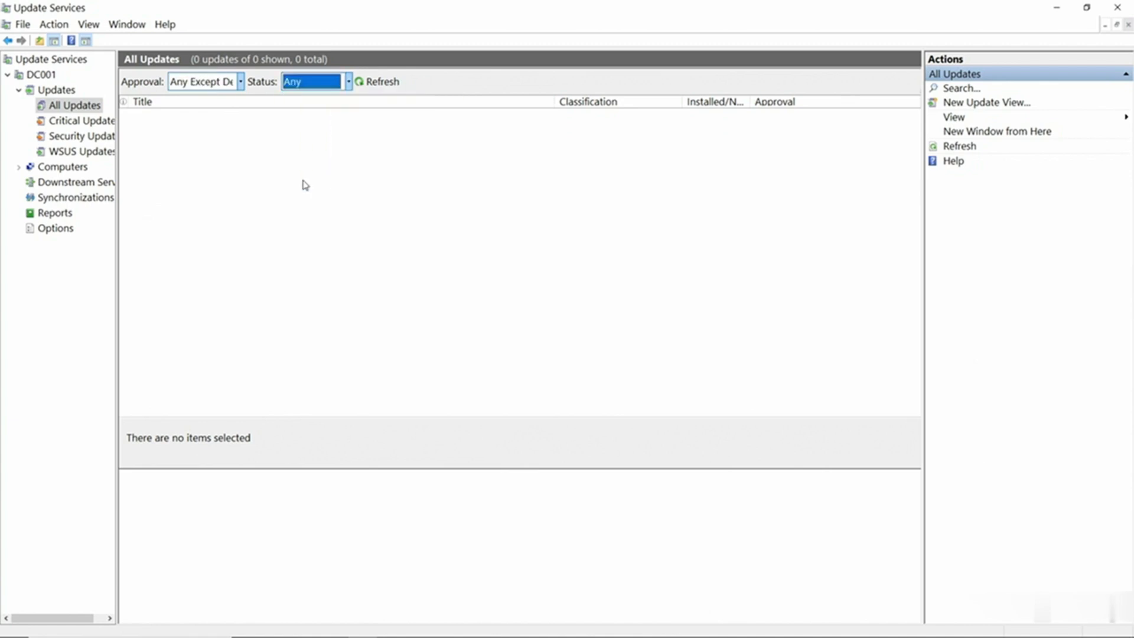
{"action": "left_click", "coordinate": [337, 190]}
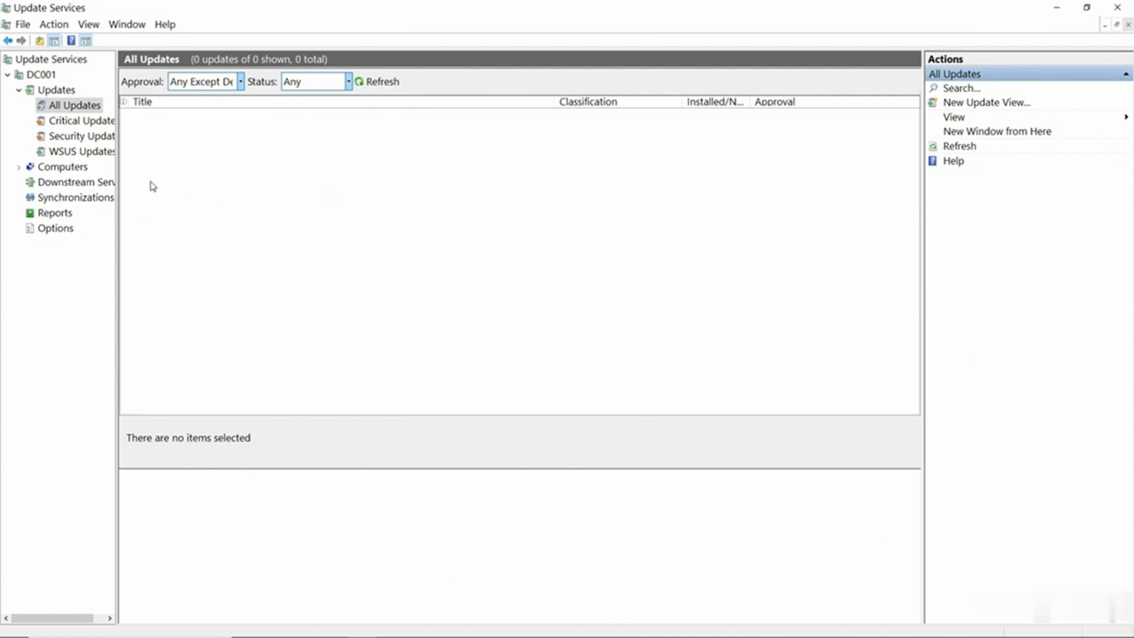
Expand the Computers node and look through the All Computers and Unassigned Computers groups.
{"action": "left_click", "coordinate": [19, 169]}
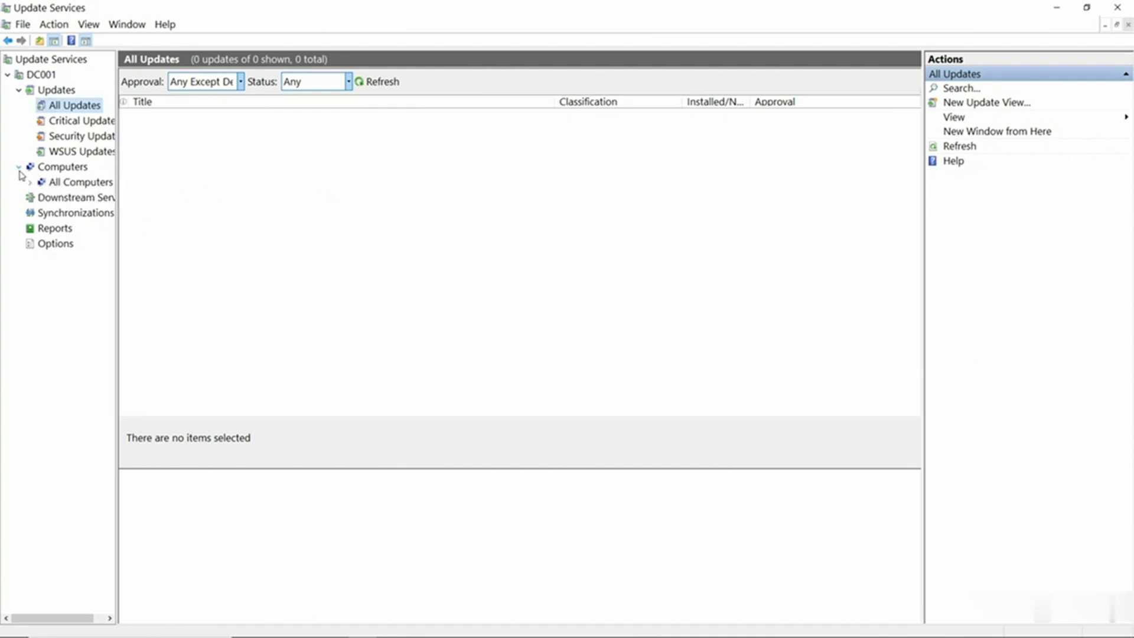
{"action": "left_click", "coordinate": [67, 188]}
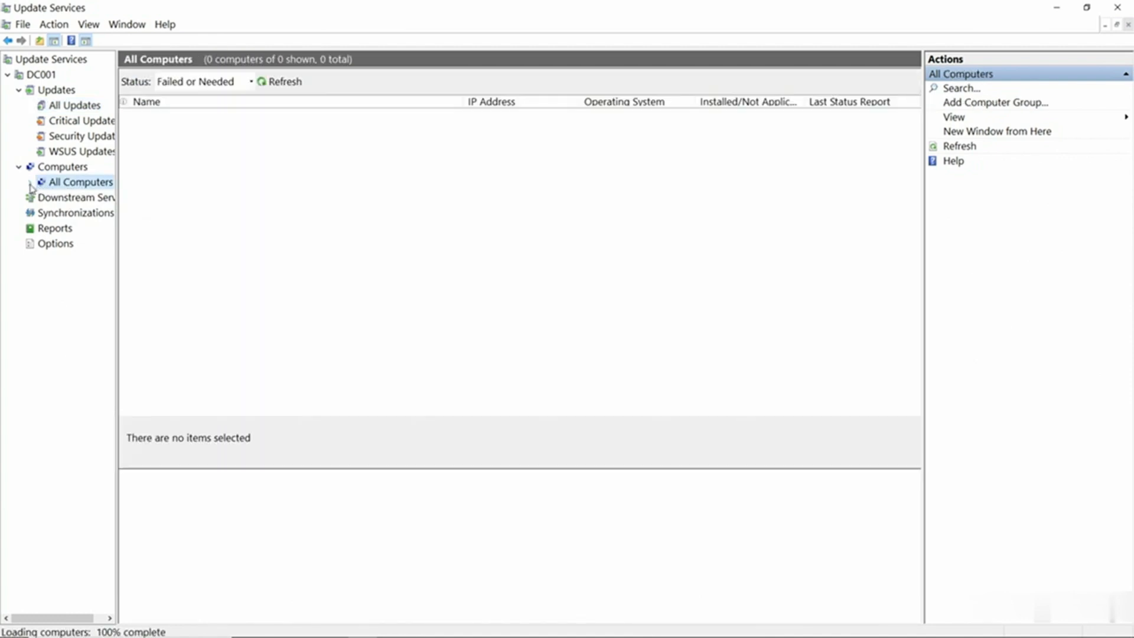
{"action": "left_click", "coordinate": [30, 183]}
{"action": "left_click", "coordinate": [83, 201]}
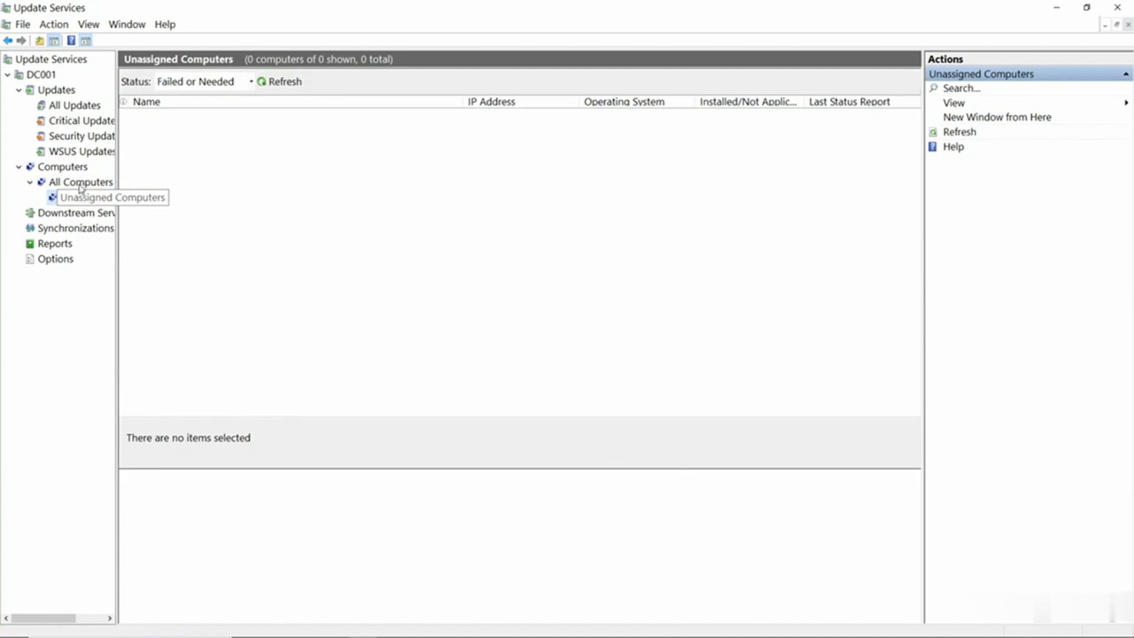
Add a computer group named Win11 under All Computers and open it.
{"action": "right_click", "coordinate": [76, 170]}
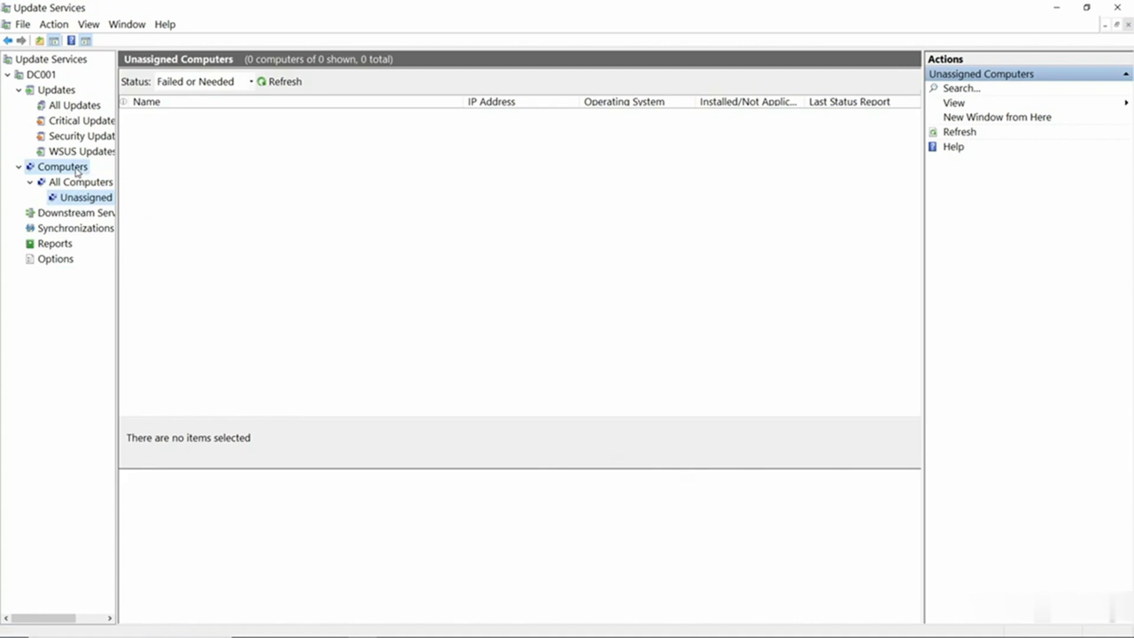
{"action": "left_click", "coordinate": [72, 185]}
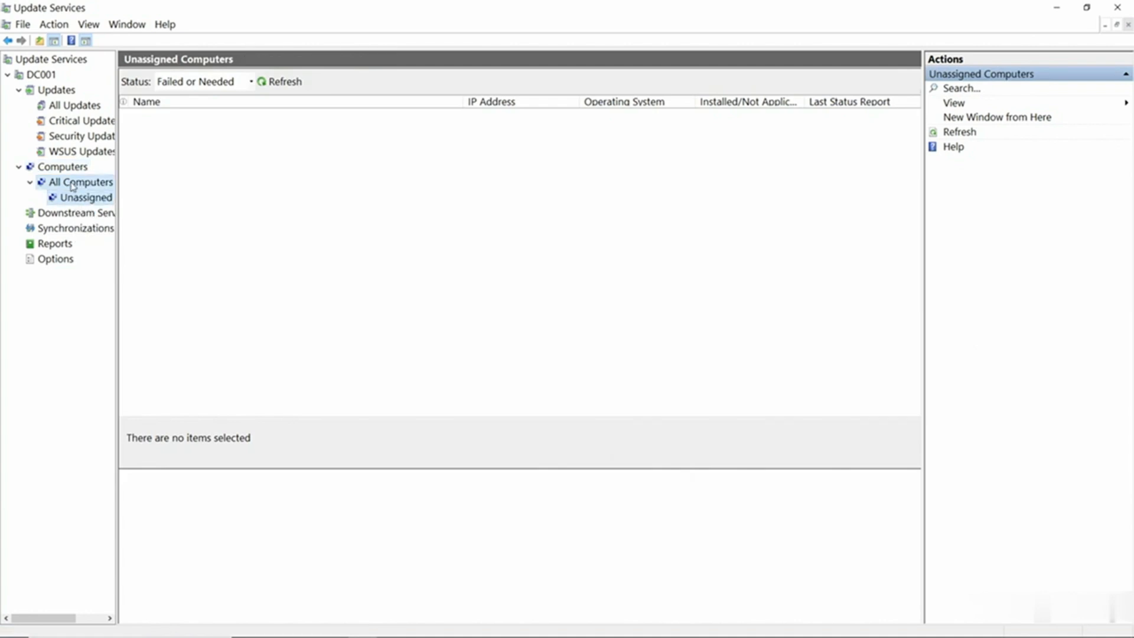
{"action": "right_click", "coordinate": [75, 186]}
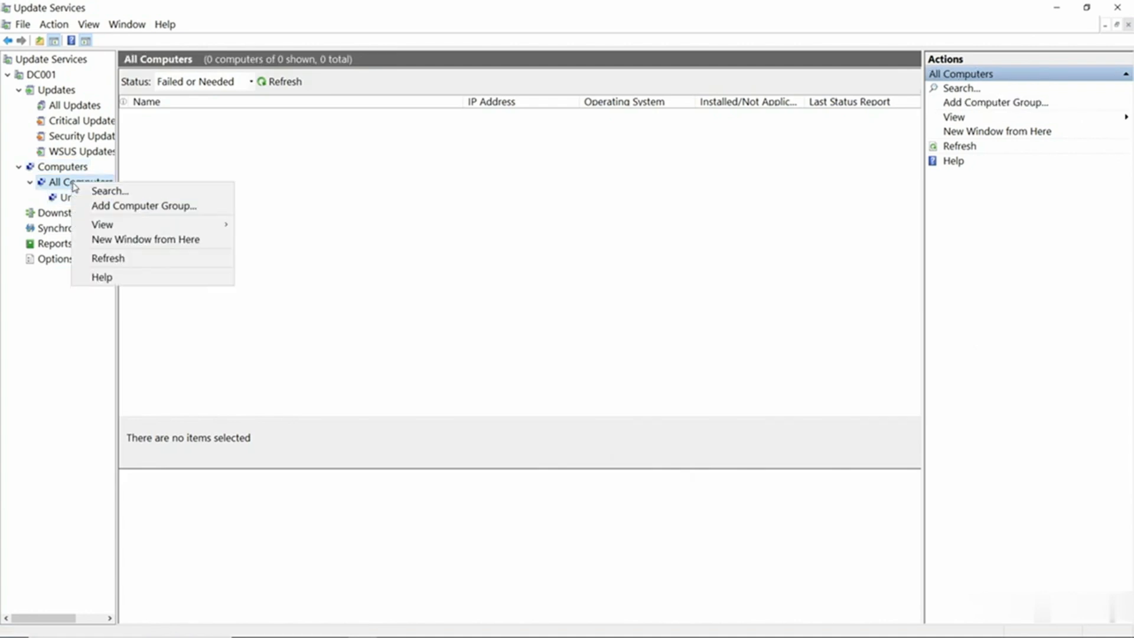
{"action": "left_click", "coordinate": [114, 206]}
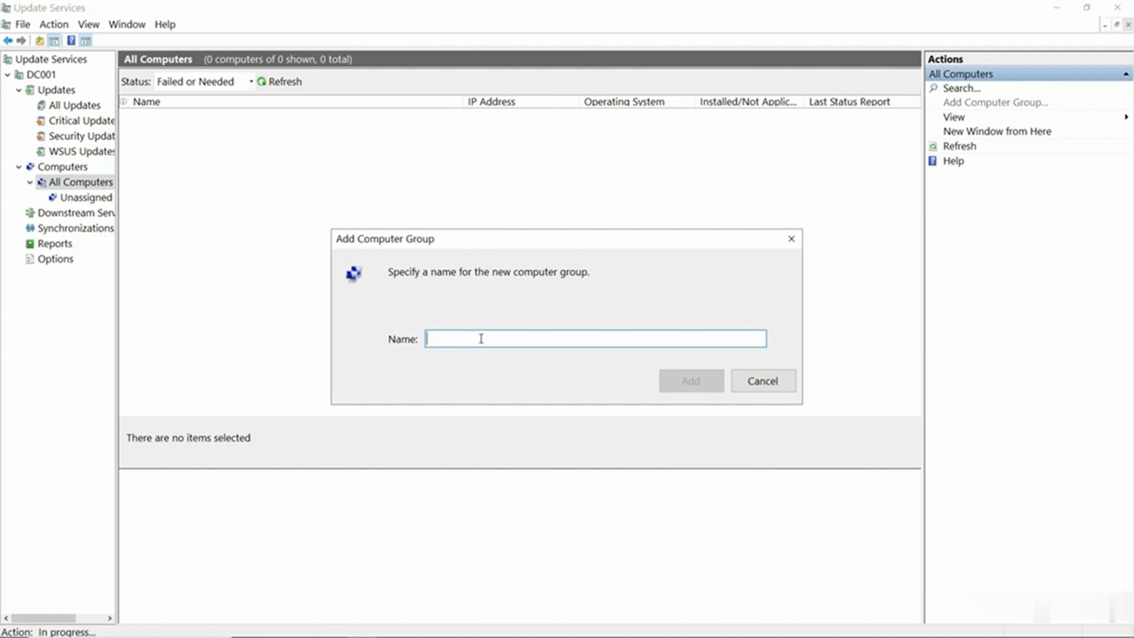
{"action": "type", "text": "Win11"}
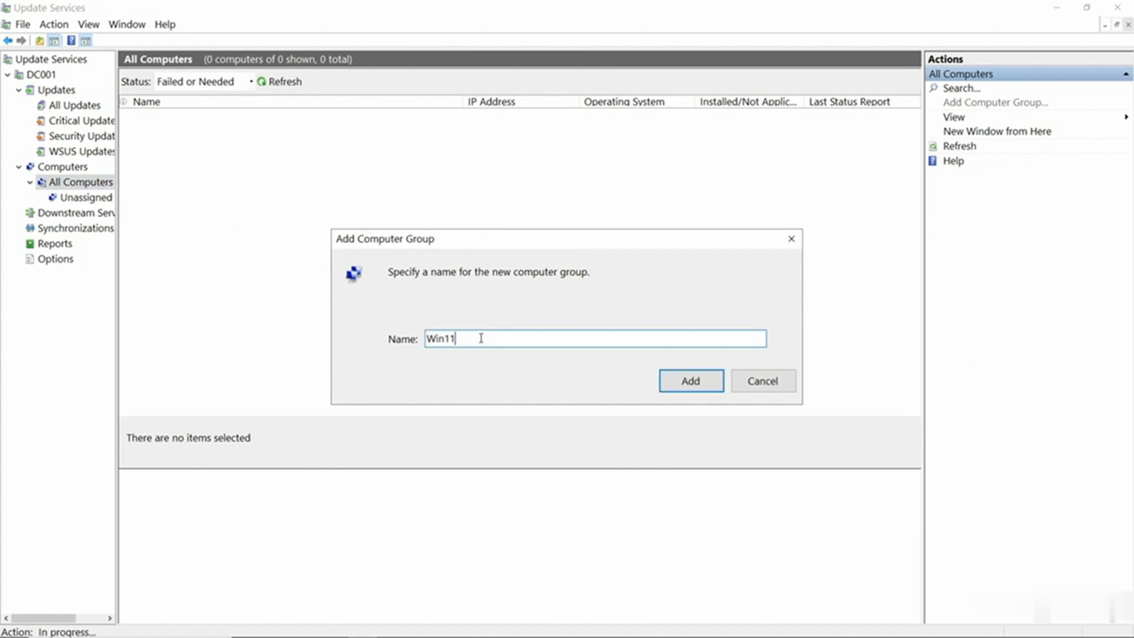
{"action": "left_click", "coordinate": [682, 384]}
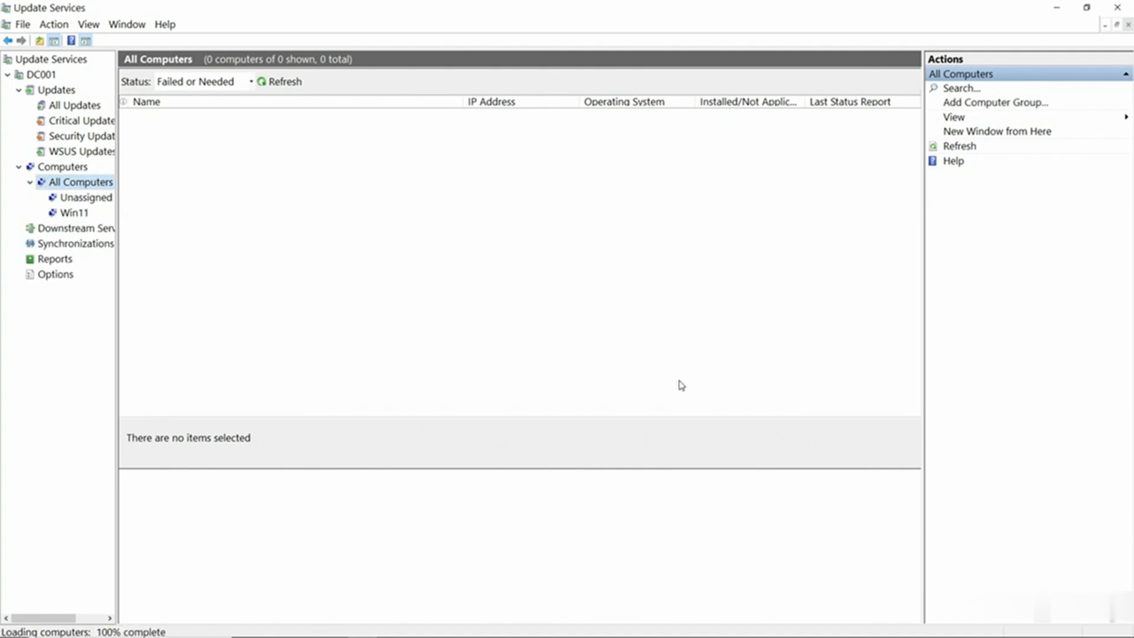
{"action": "left_click", "coordinate": [73, 213]}
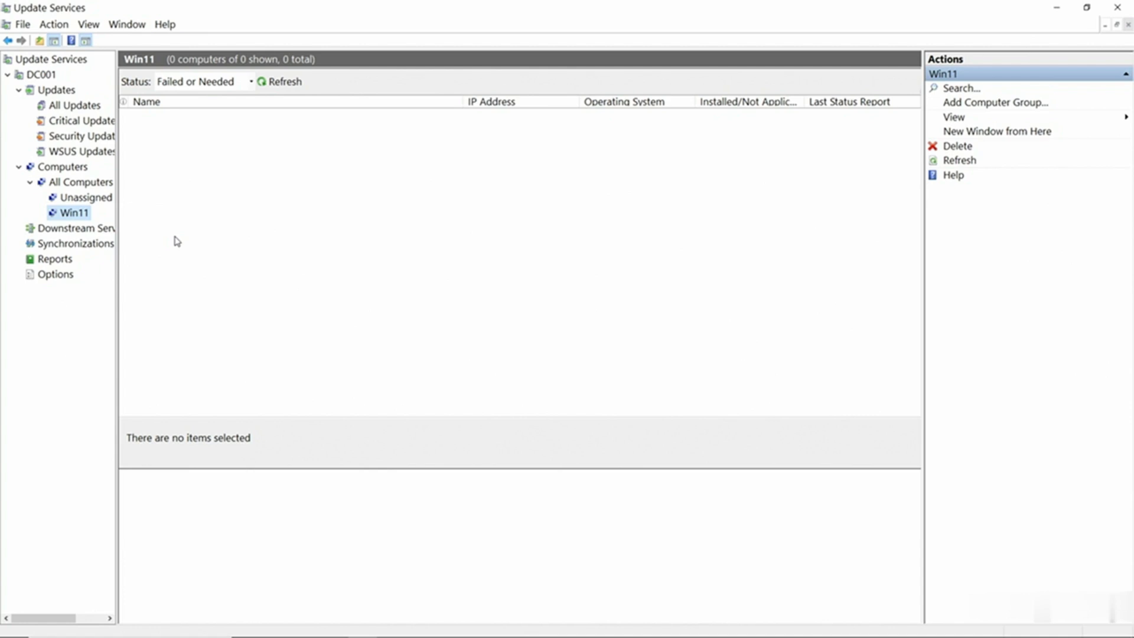
Review the server's Products and Classifications and Update Files and Languages options, leaving both without saving changes.
{"action": "left_click", "coordinate": [59, 275]}
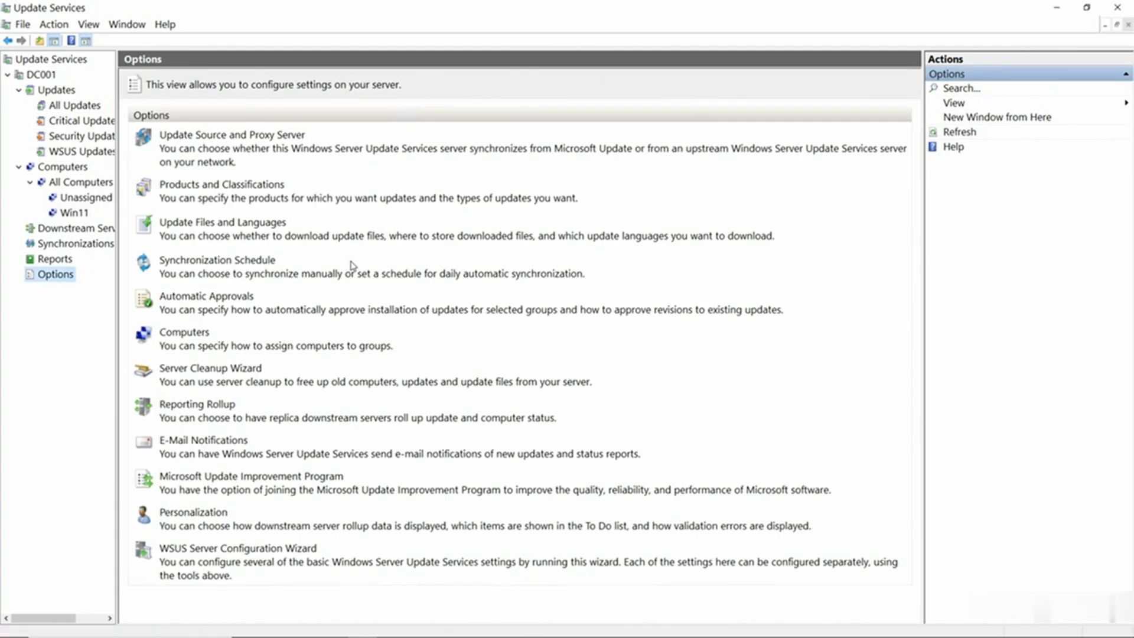
{"action": "left_click", "coordinate": [276, 189]}
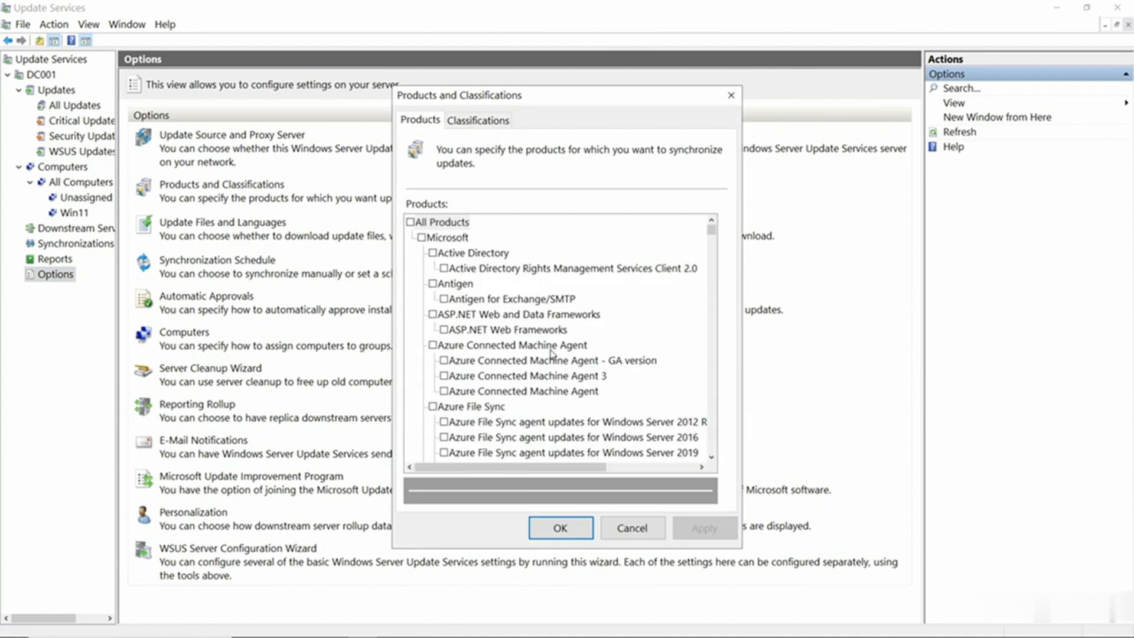
{"action": "scroll", "coordinate": [551, 354], "scroll_direction": "down", "scroll_amount": 6}
{"action": "scroll", "coordinate": [552, 353], "scroll_direction": "down", "scroll_amount": 8}
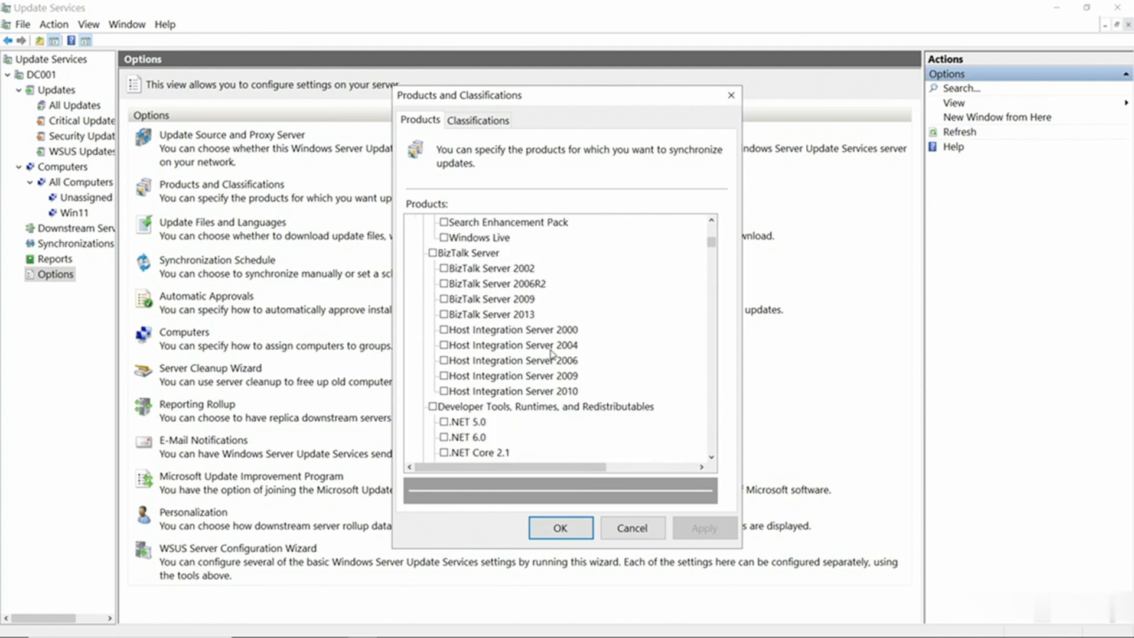
{"action": "scroll", "coordinate": [552, 353], "scroll_direction": "down", "scroll_amount": 2}
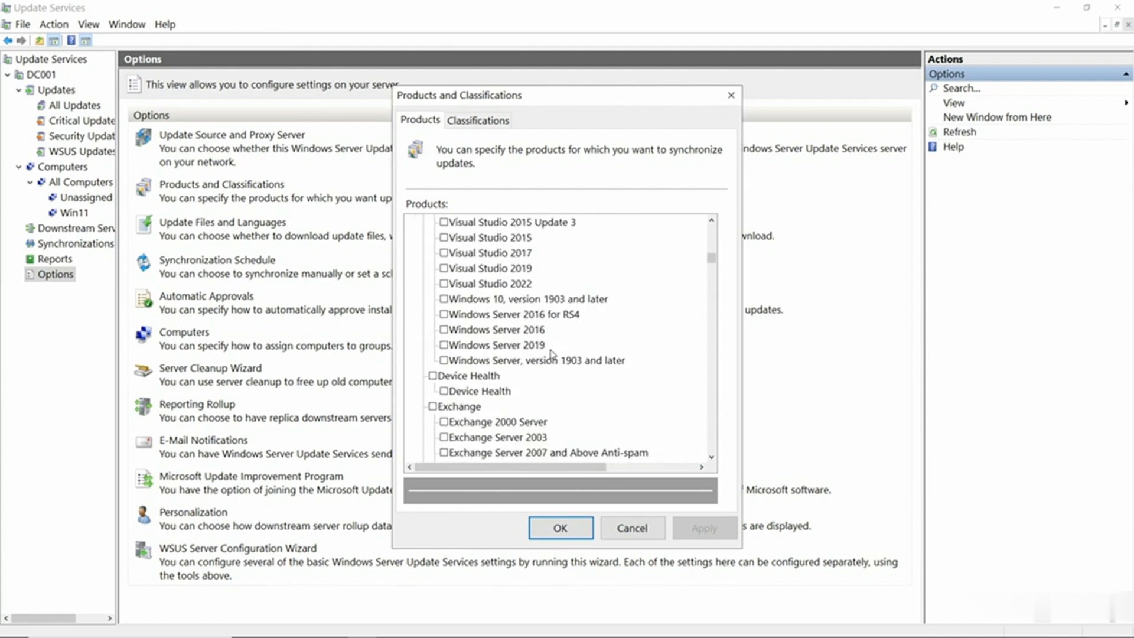
{"action": "left_click", "coordinate": [629, 531]}
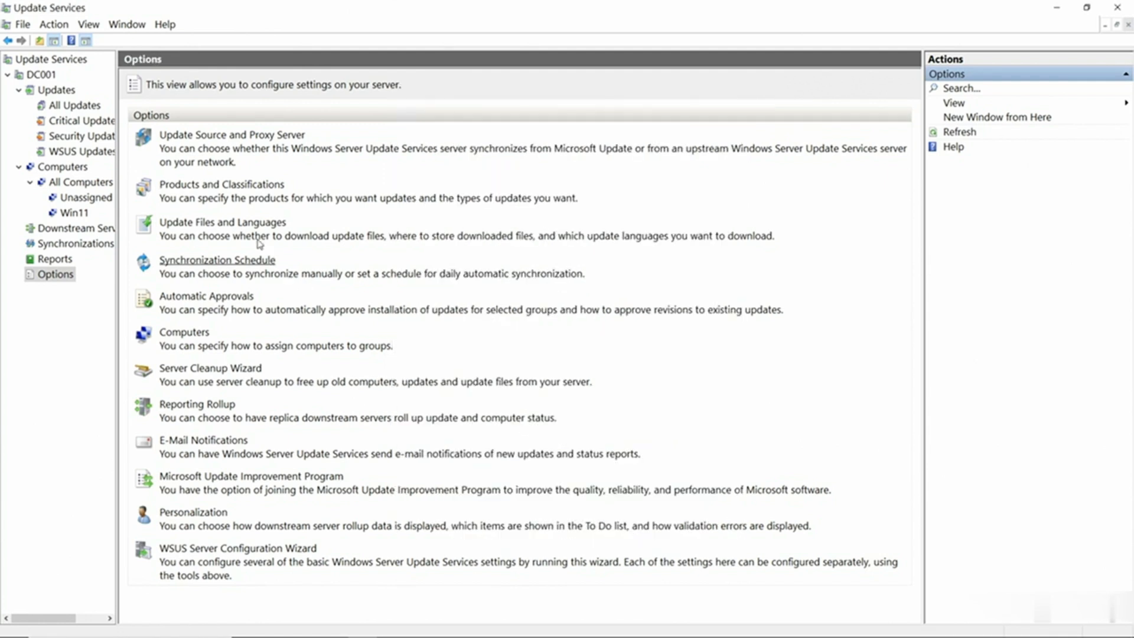
{"action": "left_click", "coordinate": [272, 227]}
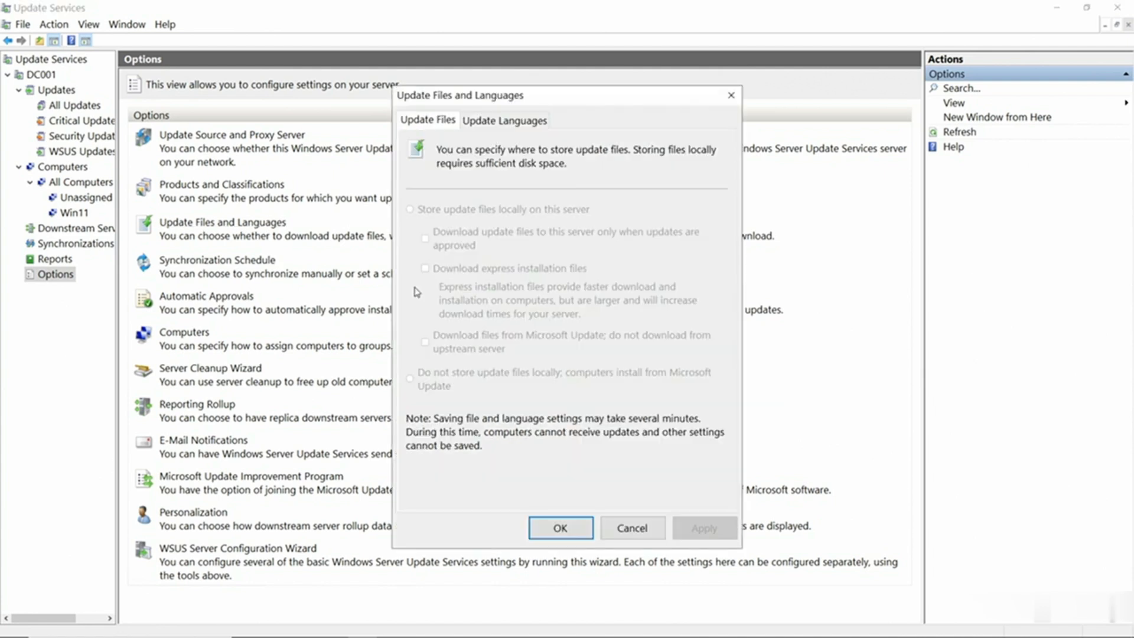
{"action": "left_click", "coordinate": [629, 529]}
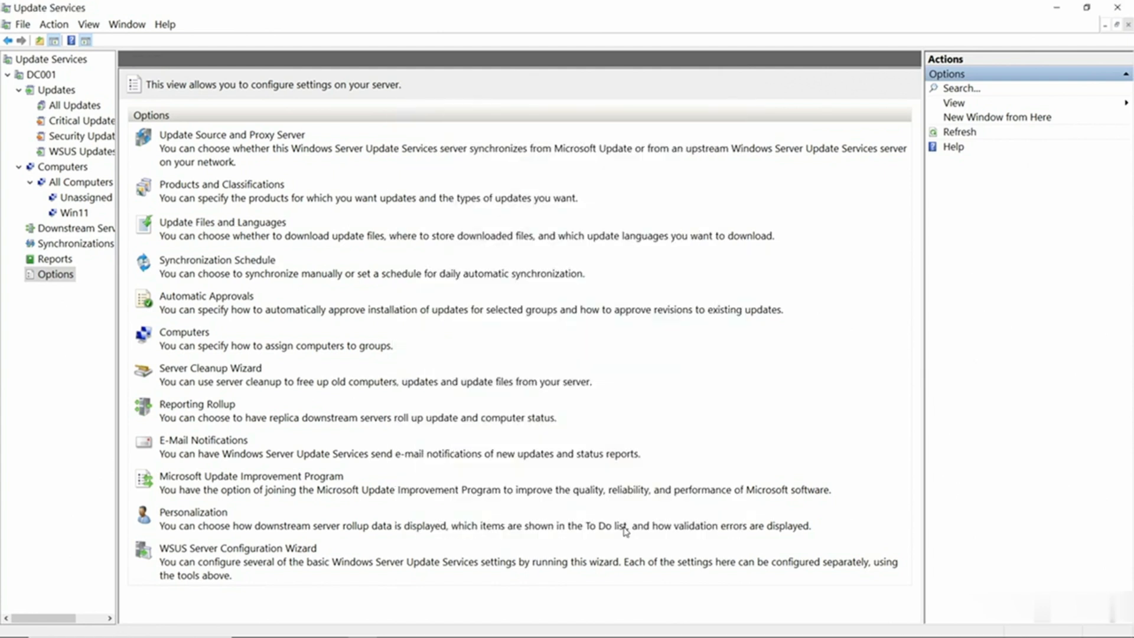
Limit the Default Automatic Approval Rule to the Win11 computer group by excluding Unassigned Computers.
{"action": "left_click", "coordinate": [413, 318]}
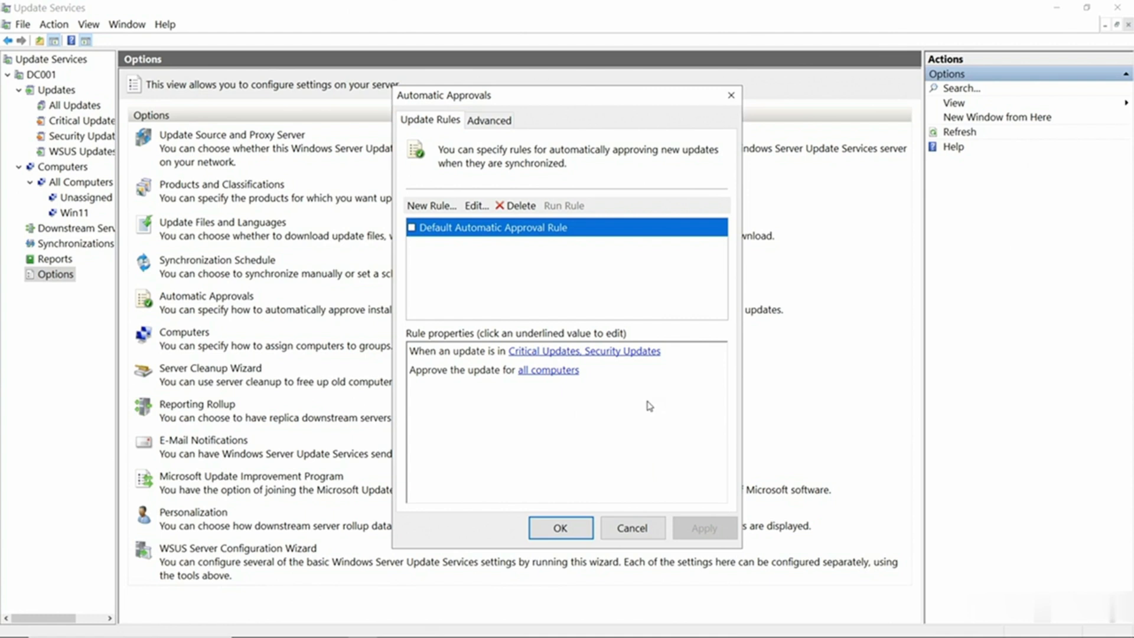
{"action": "left_click", "coordinate": [557, 374]}
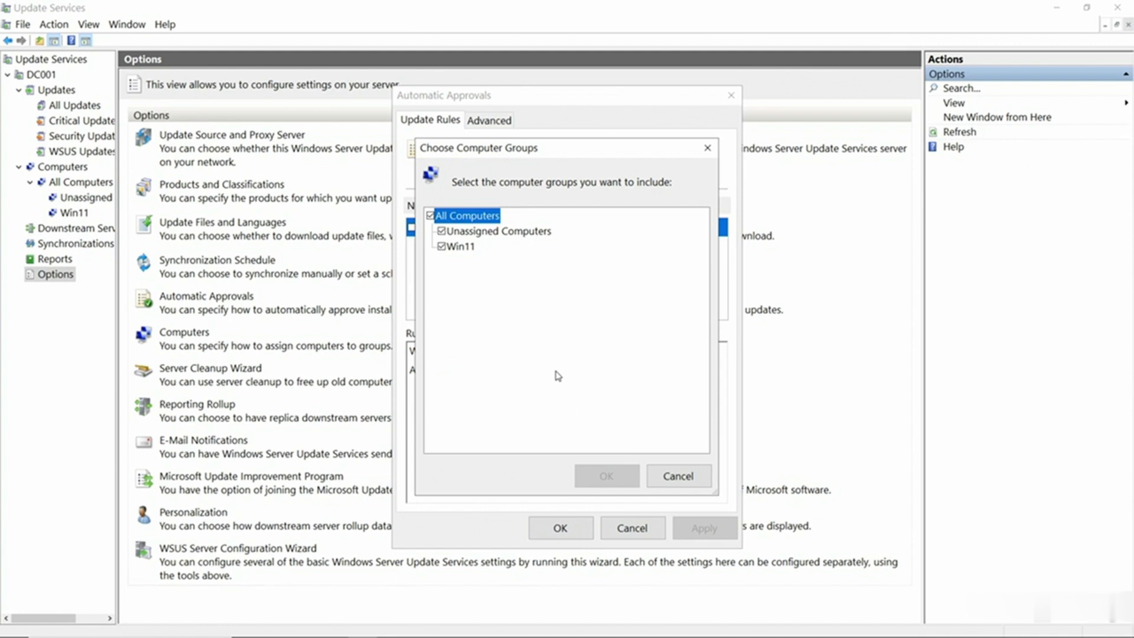
{"action": "left_click", "coordinate": [442, 231]}
{"action": "left_click", "coordinate": [601, 476]}
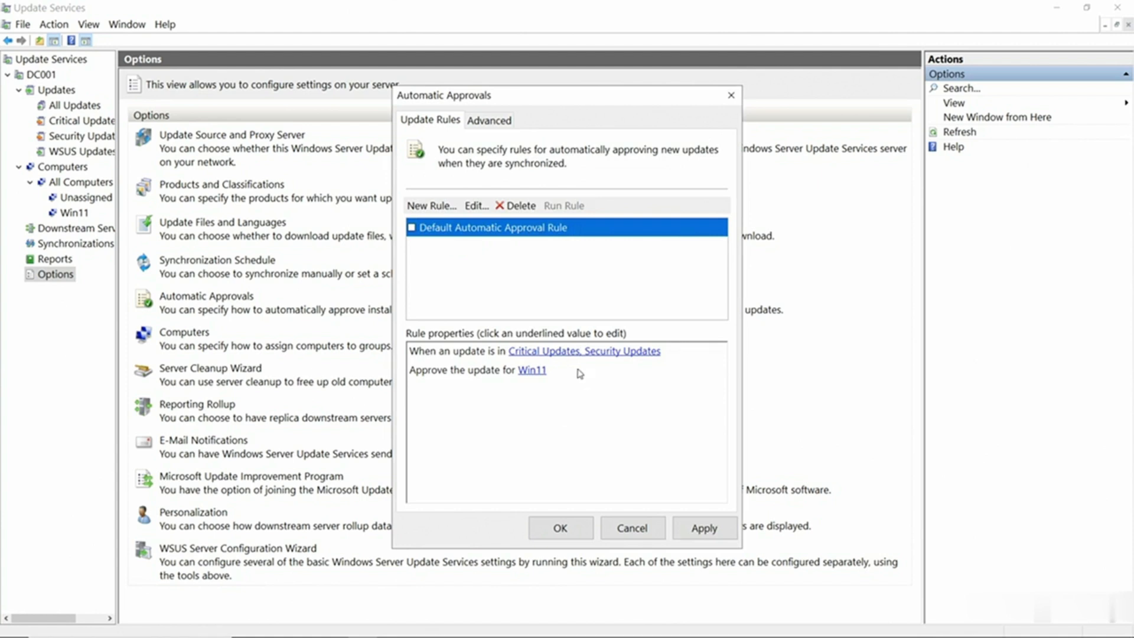
Review the update classifications of the Default Automatic Approval Rule, enable the rule and save the automatic approval settings.
{"action": "left_click", "coordinate": [573, 352]}
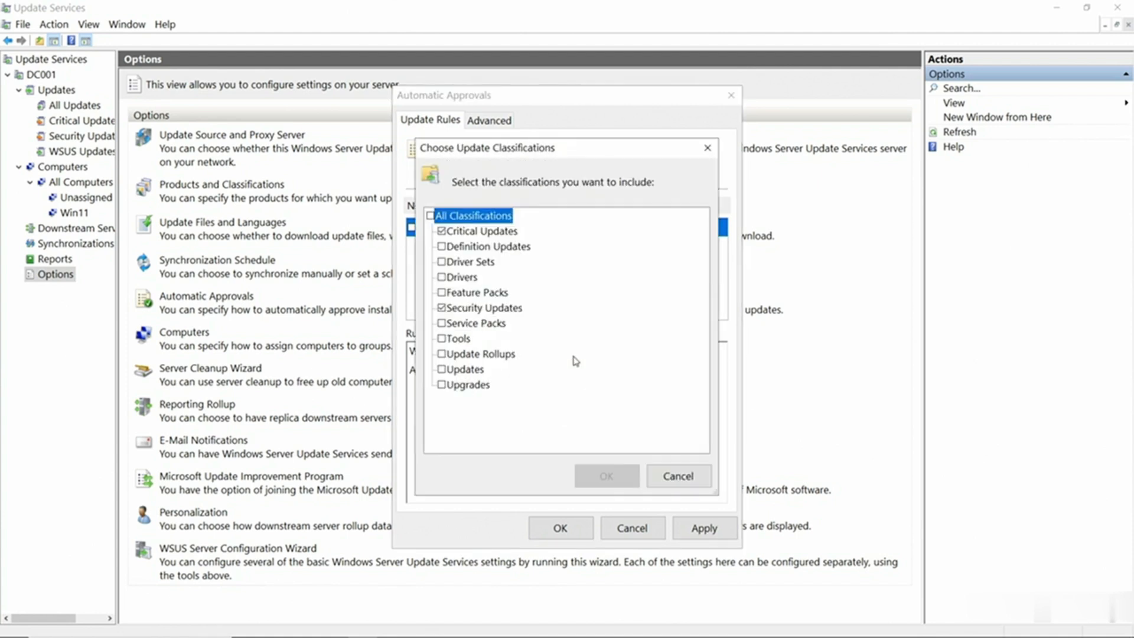
{"action": "left_click", "coordinate": [665, 477]}
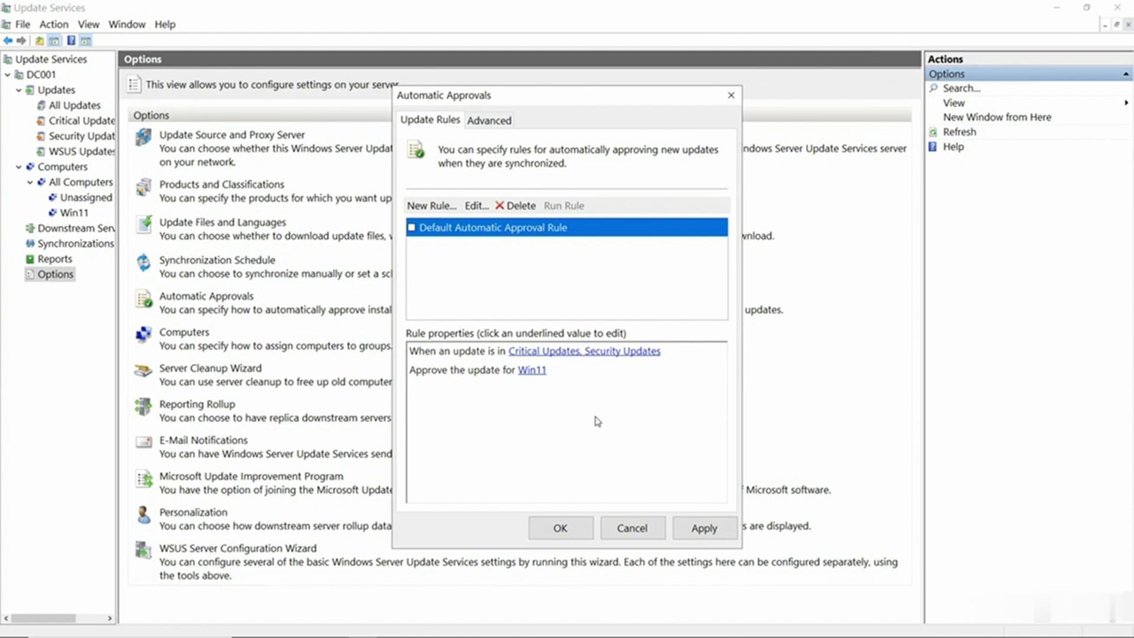
{"action": "left_click", "coordinate": [413, 229]}
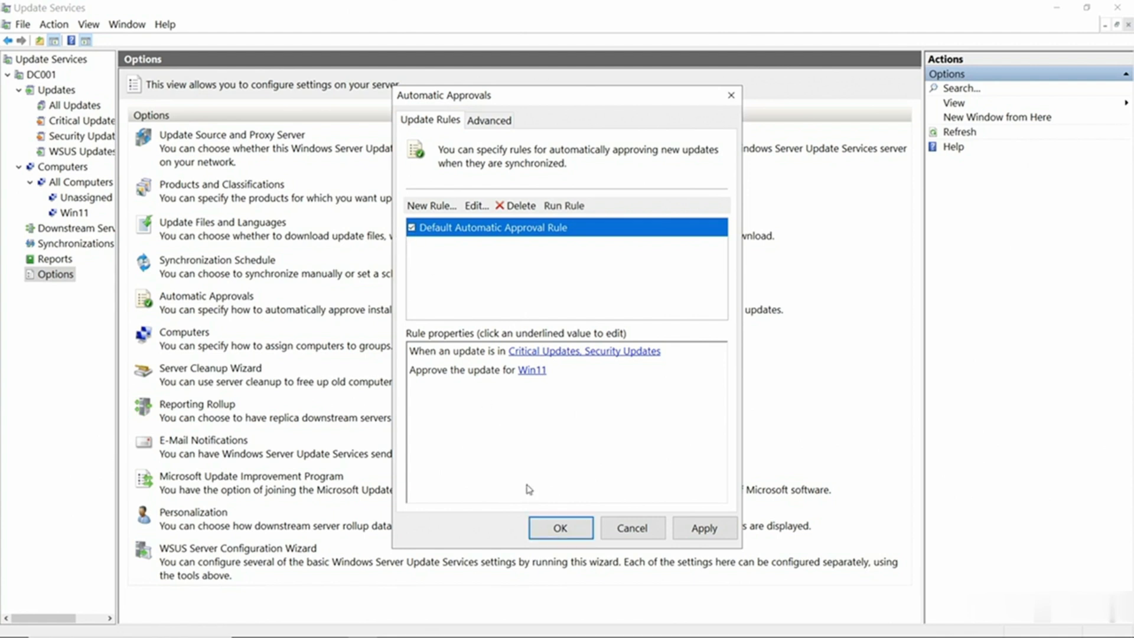
{"action": "key", "text": "Return"}
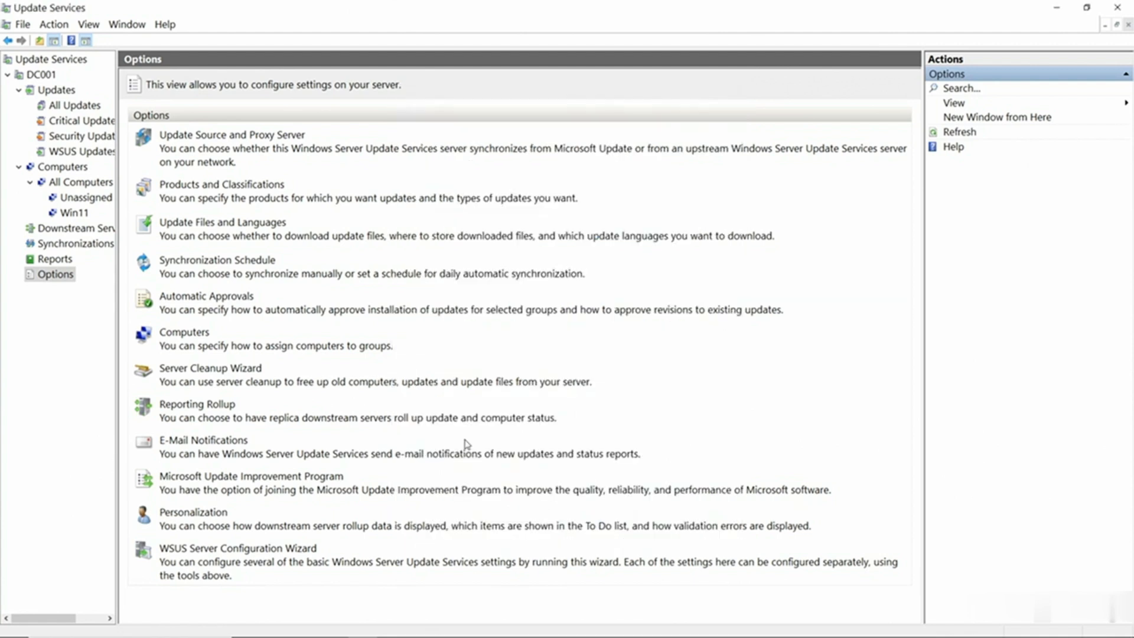